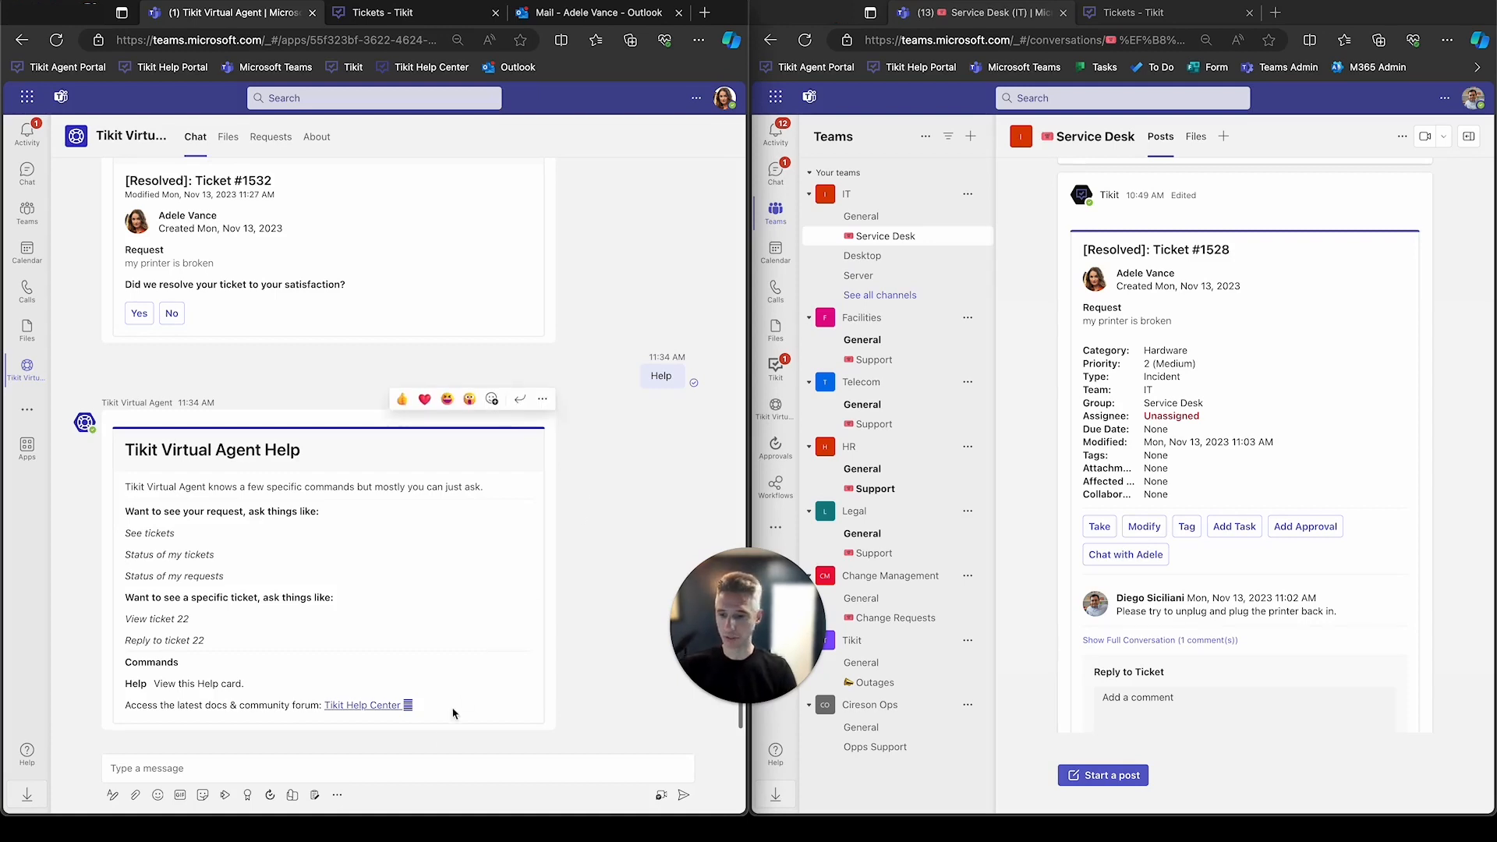
Ask the virtual agent for software by sending the message "i need adobe photoshop" in the requester's chat
left_click(427, 763)
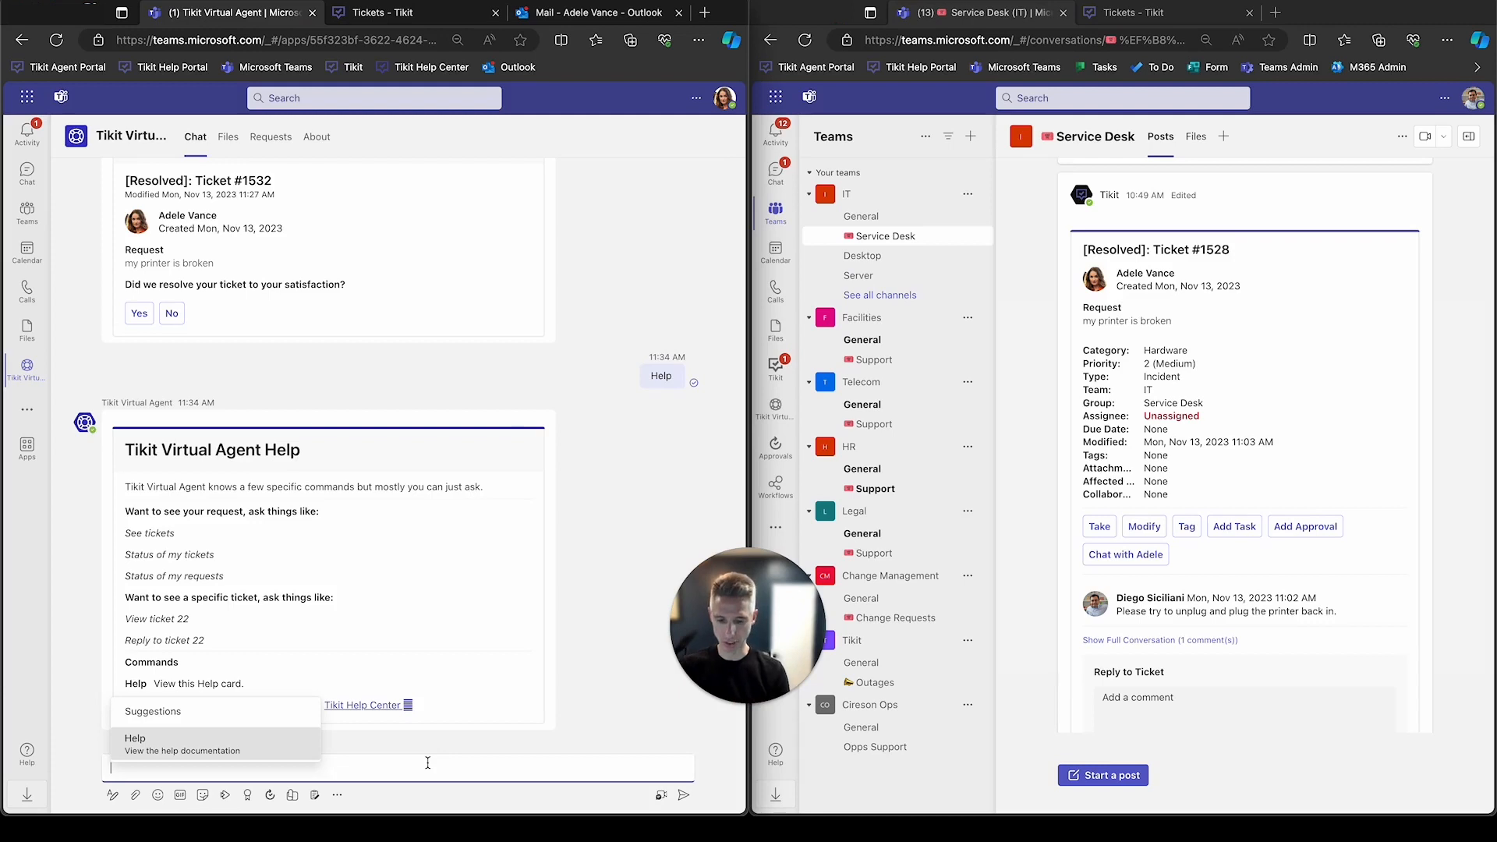
type("i need adobe photoshop")
key("Return")
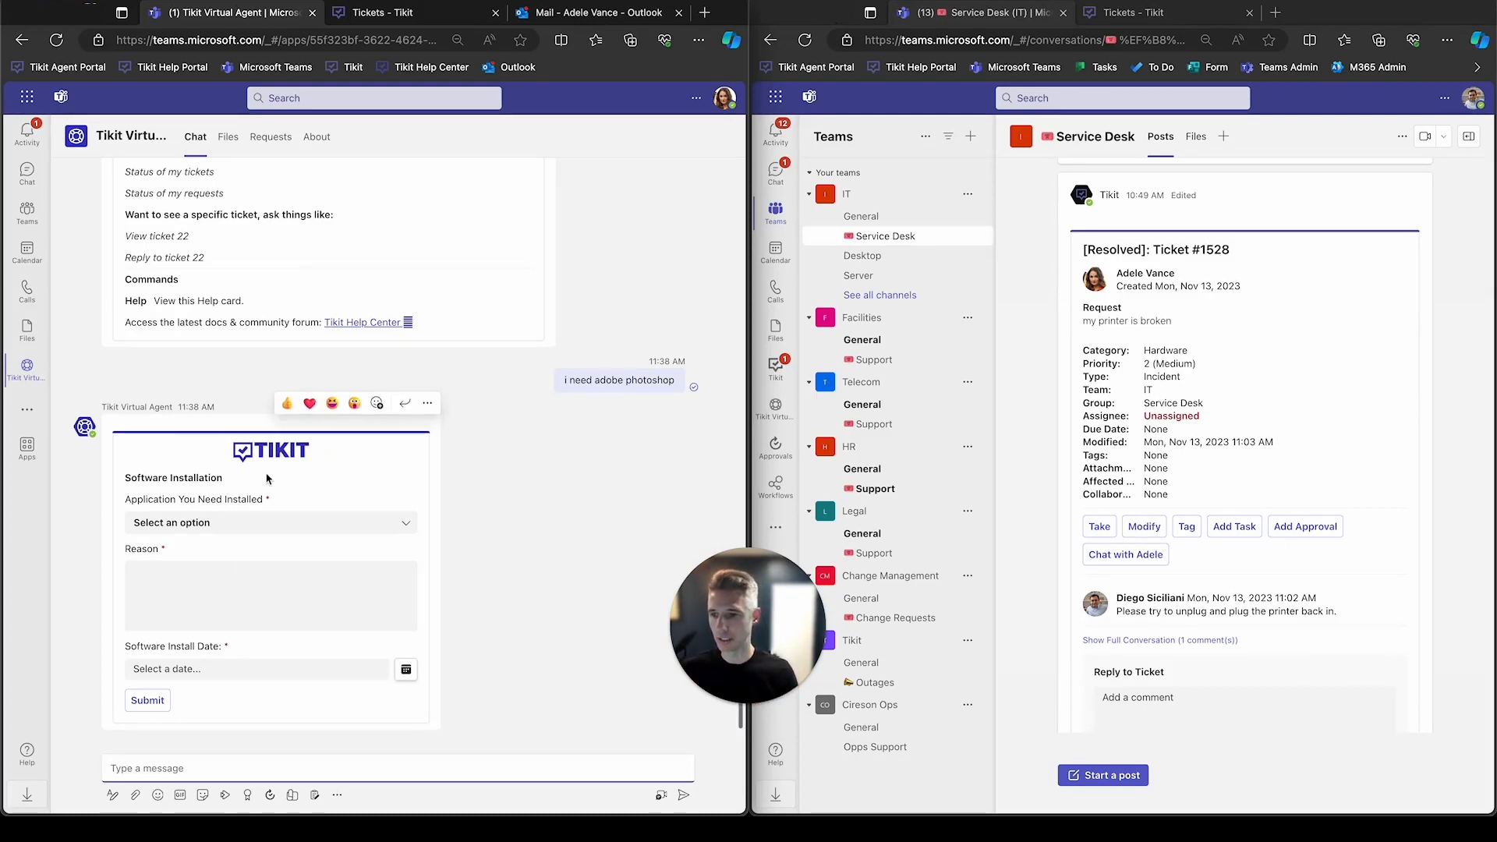
Submit the Software Installation form for Adobe Photoshop with reason "I need to edit some pics for a project." and install date November 13, 2023
left_click(311, 524)
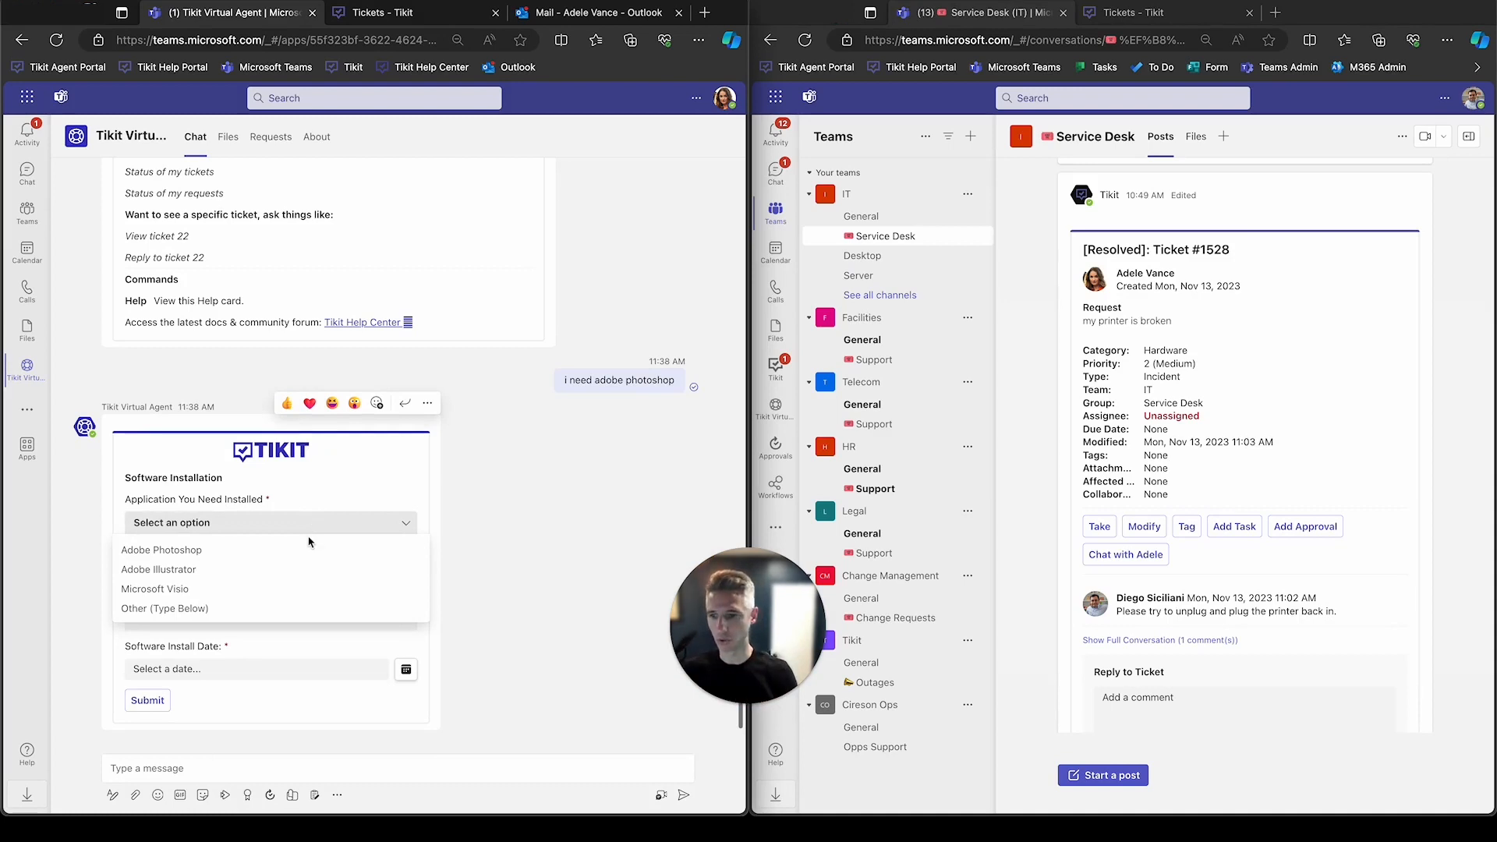
left_click(311, 549)
left_click(283, 590)
type("I neee")
type(" to")
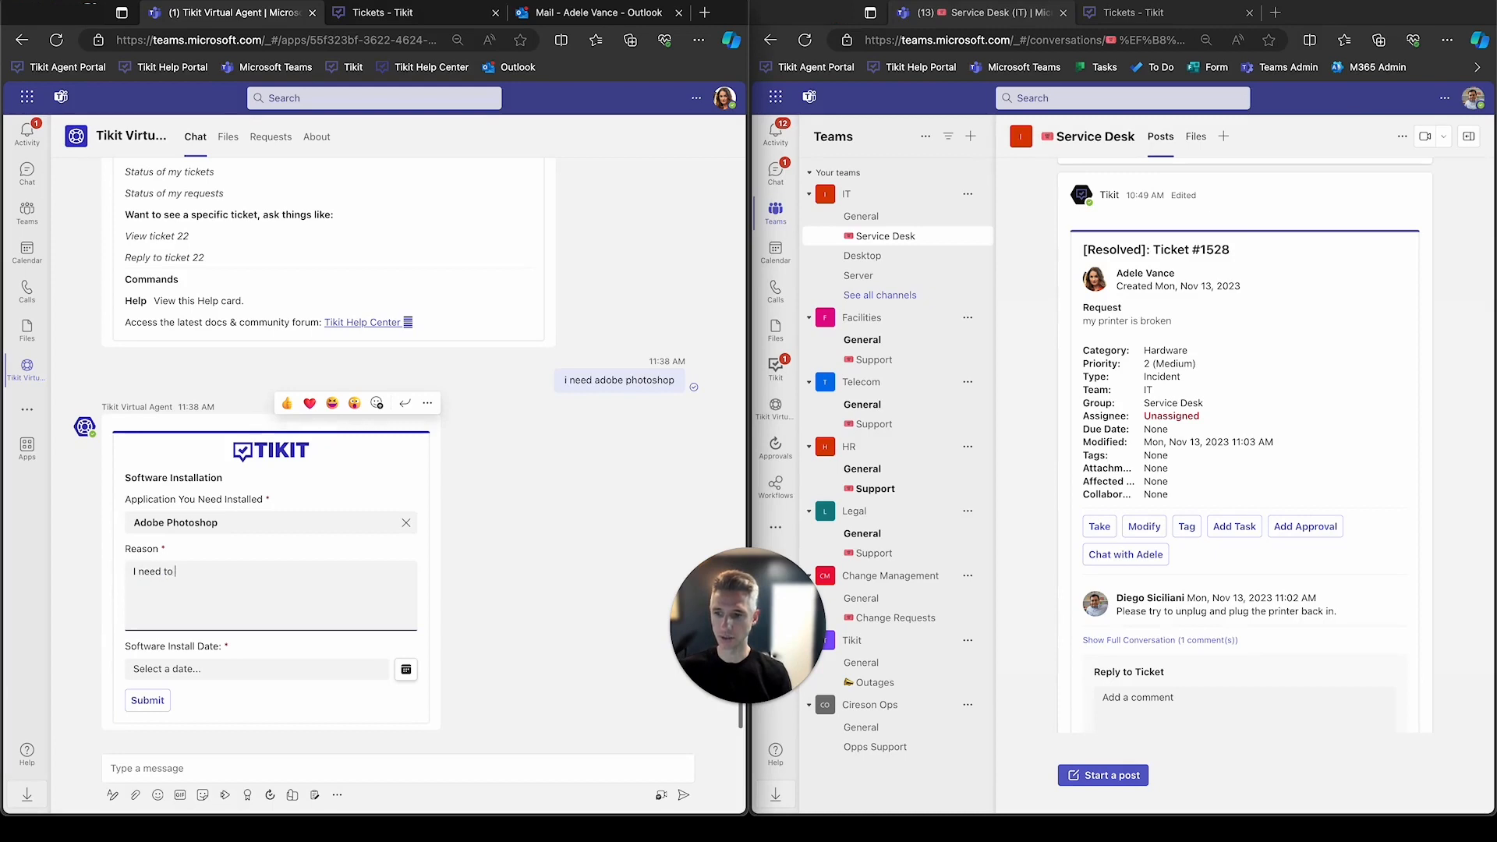
type(" edit some pics f")
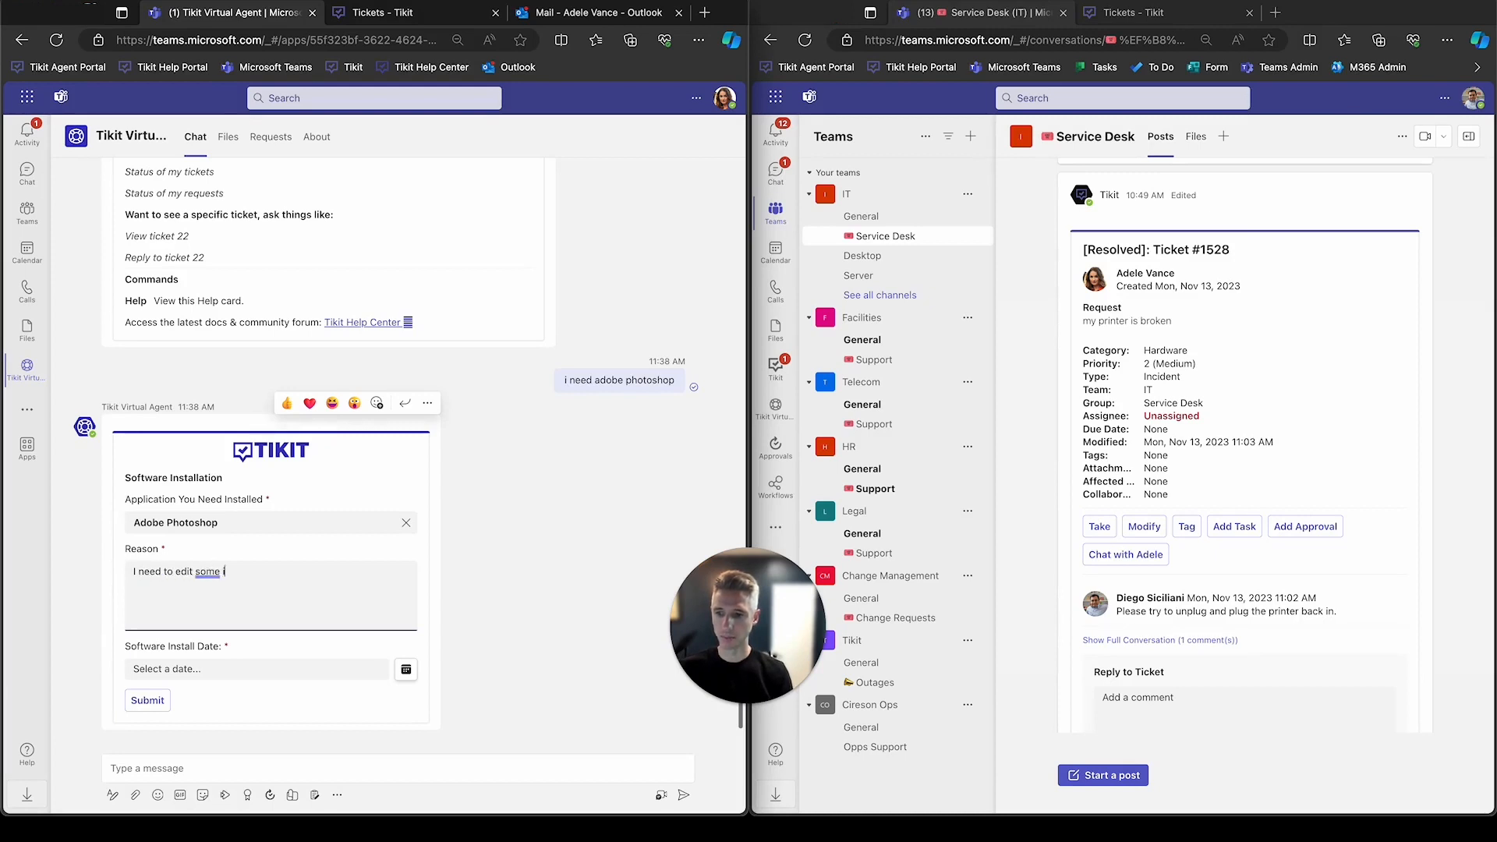
type("or a project.")
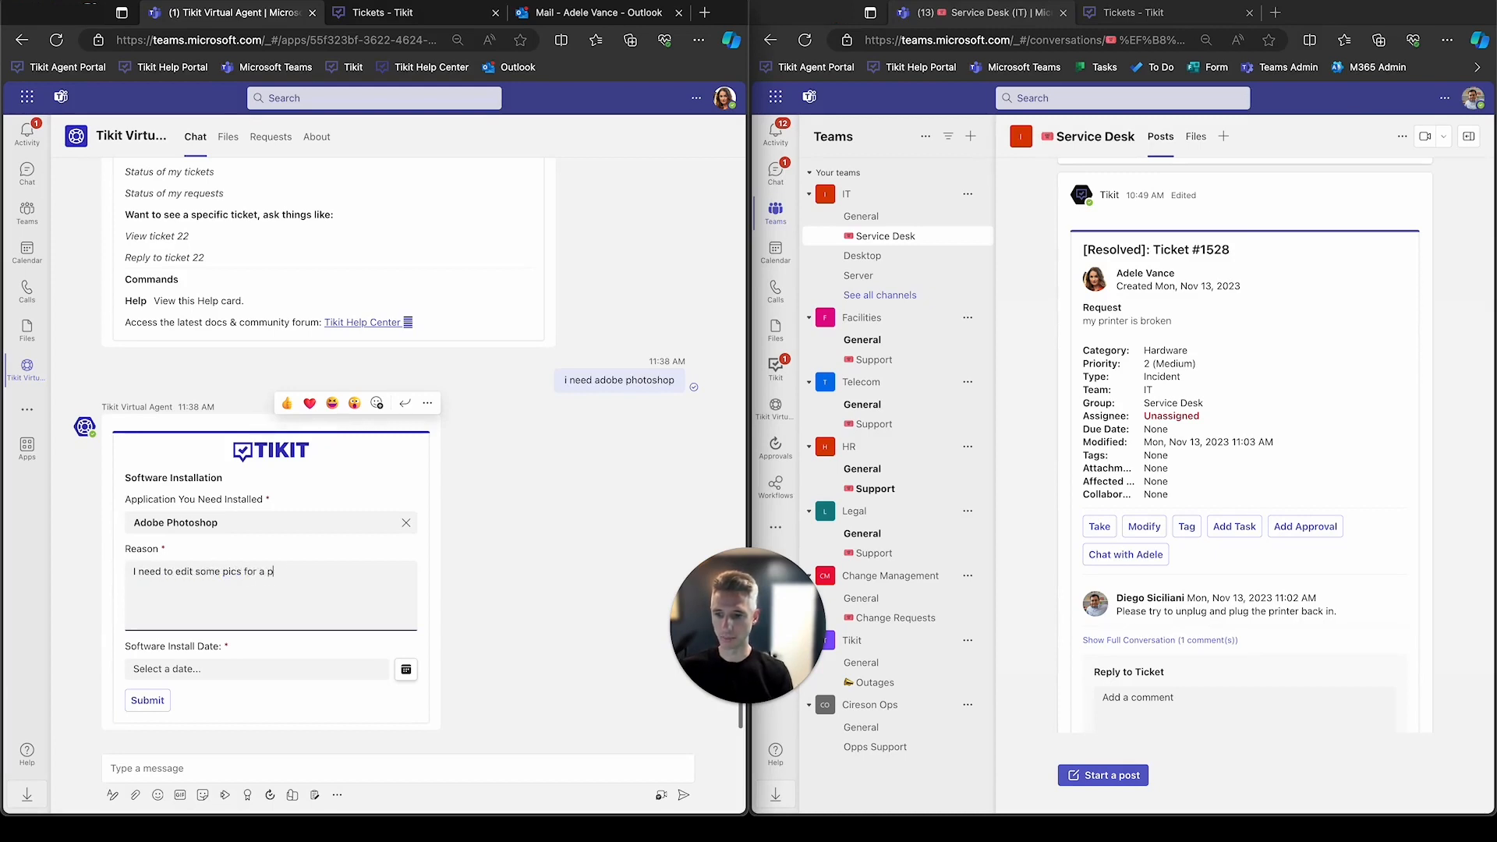
left_click(405, 669)
left_click(146, 561)
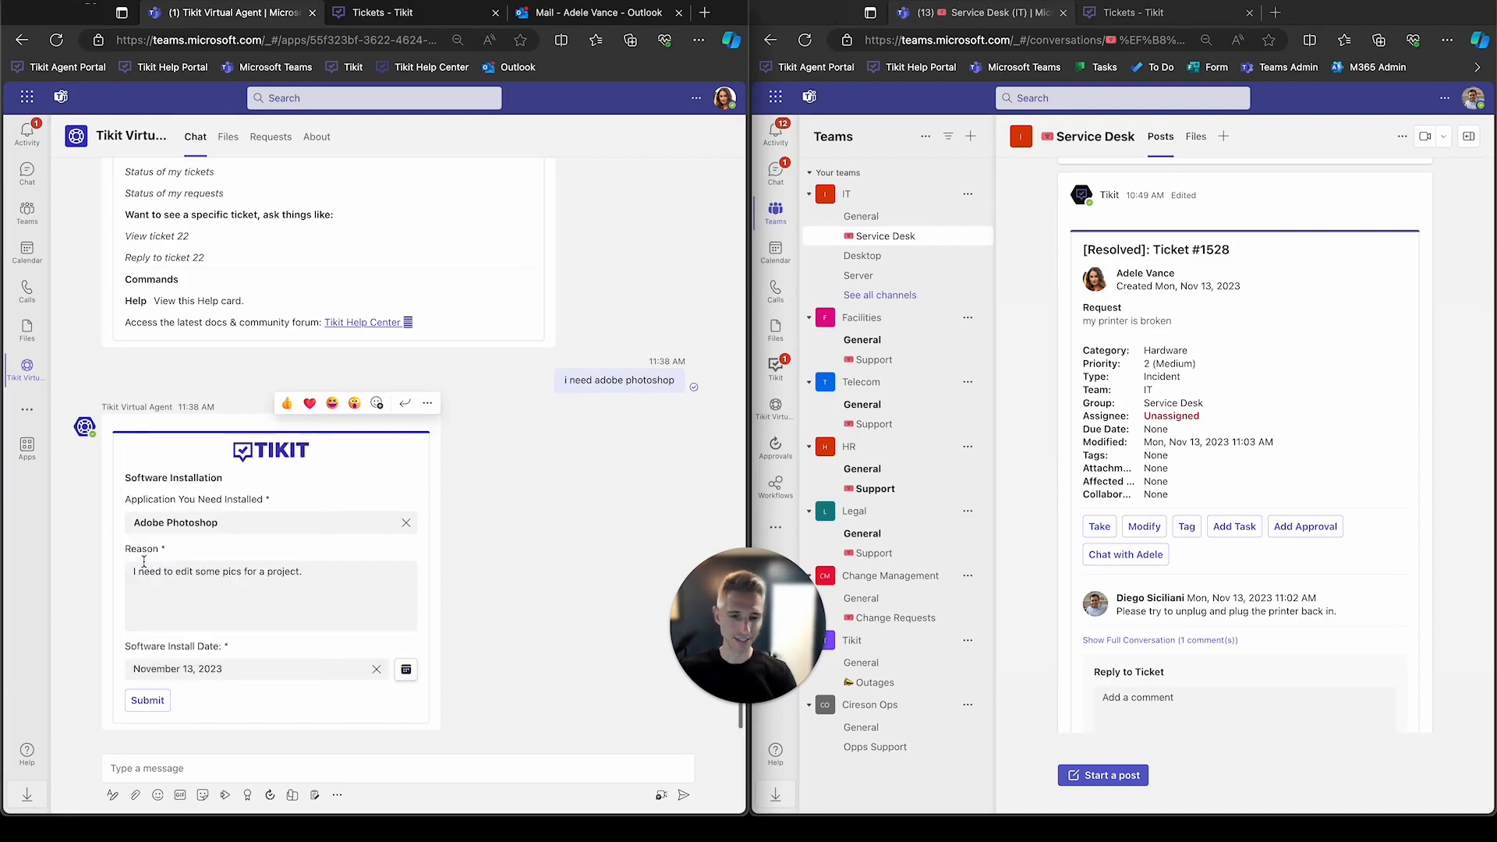
left_click(165, 700)
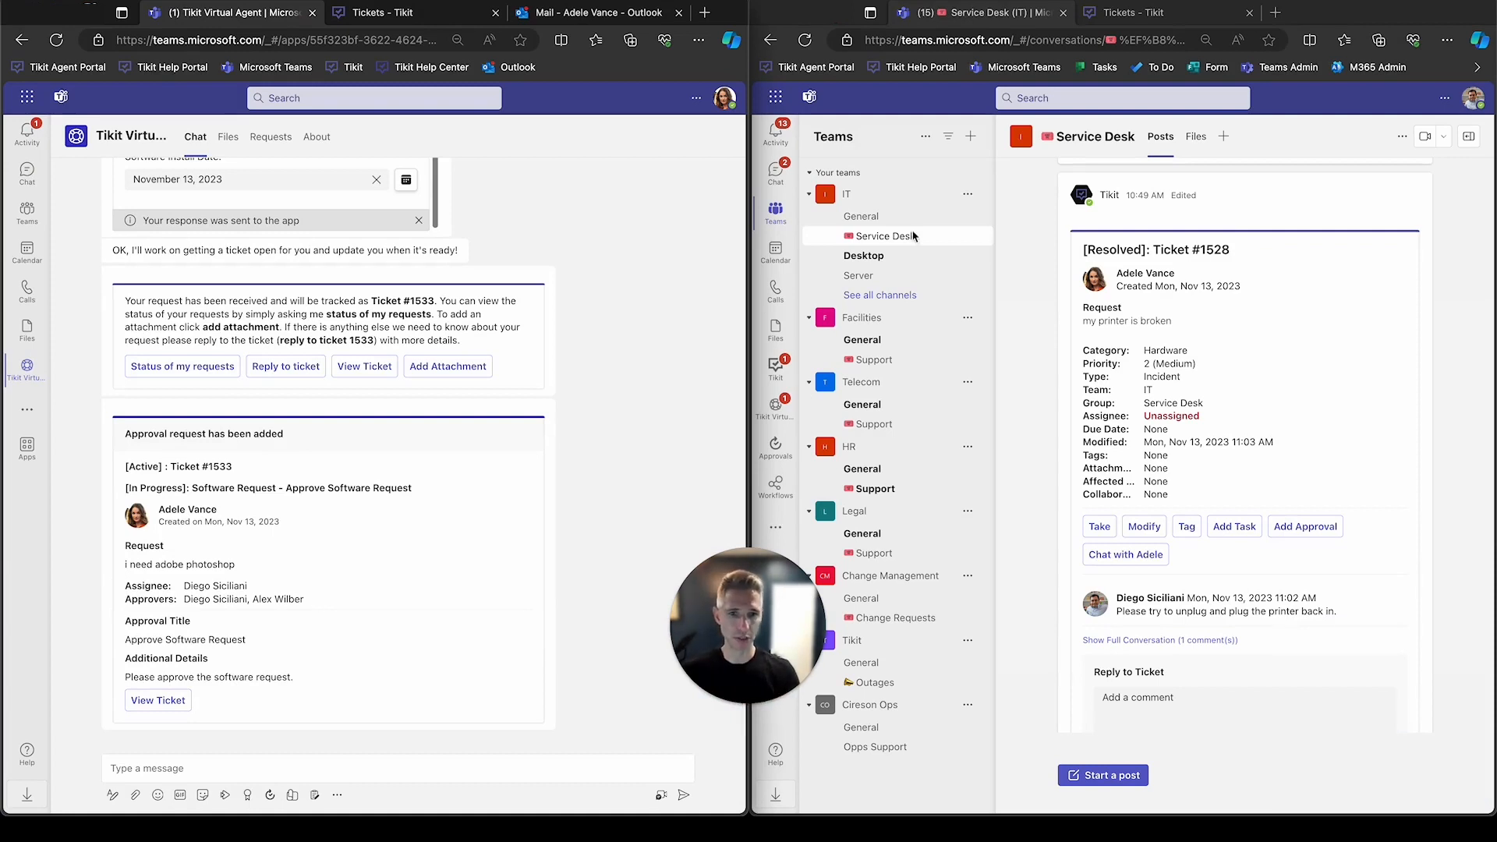
Expand the new Photoshop ticket in the IT team's Desktop channel and examine its properties, custom form answers and approval phase
left_click(893, 261)
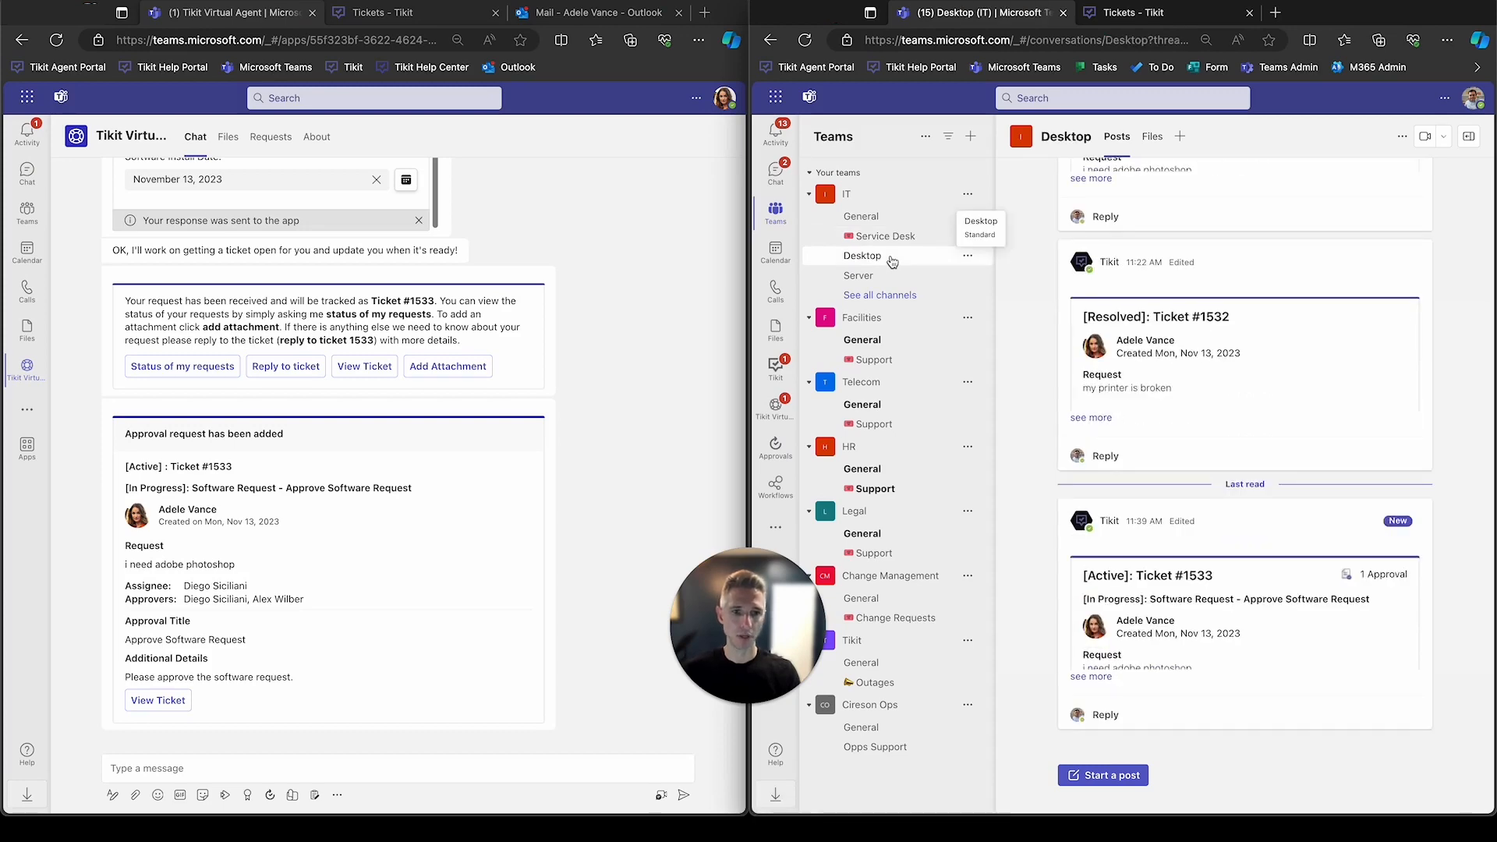
left_click(1084, 676)
scroll(1070, 425, "up", 2)
scroll(1069, 425, "up", 1)
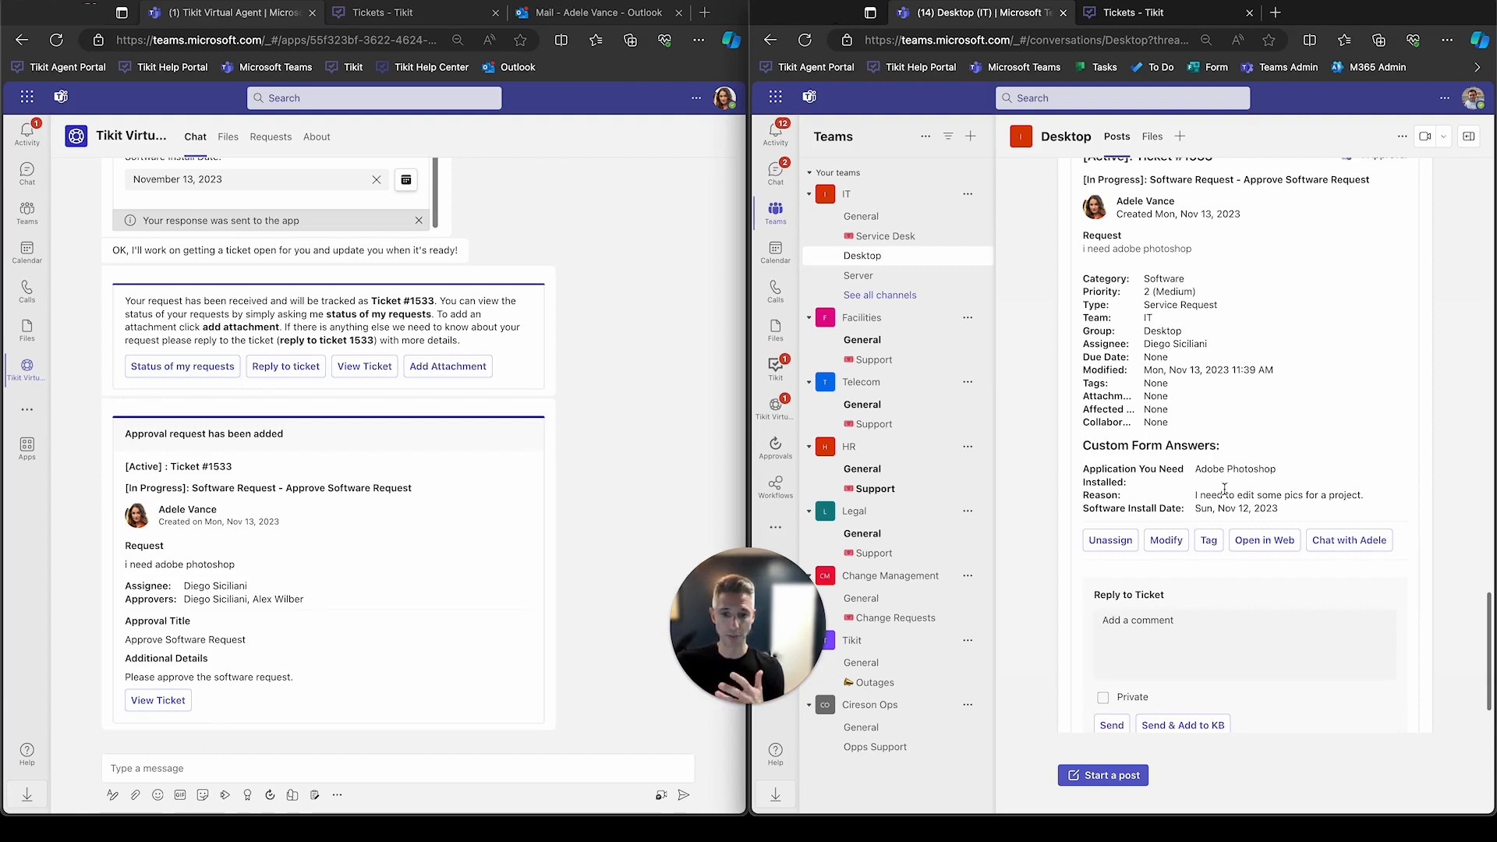
scroll(1224, 489, "up", 3)
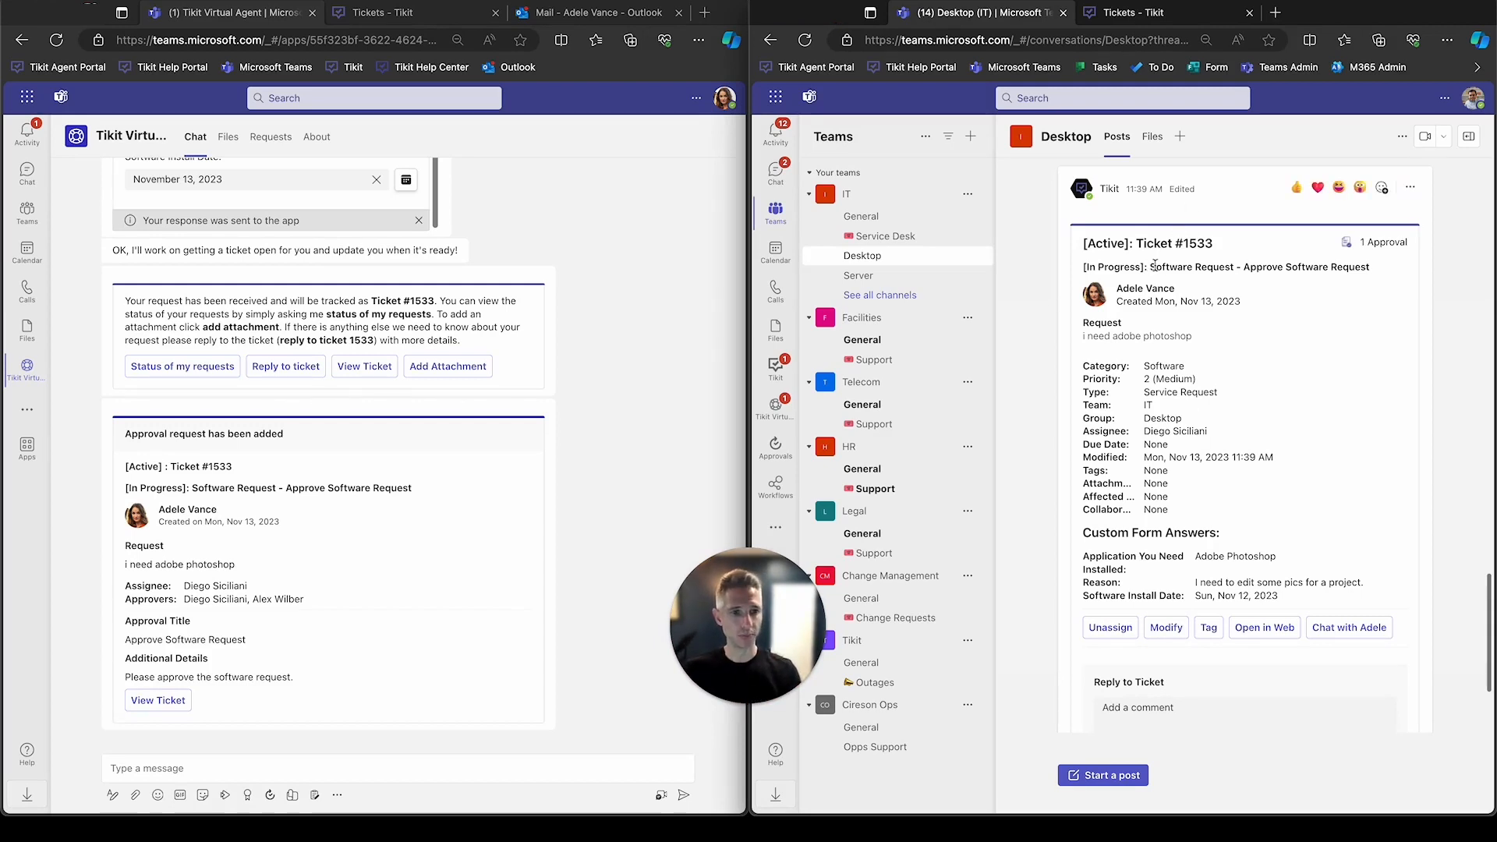
left_click_drag(1246, 267, 1284, 267)
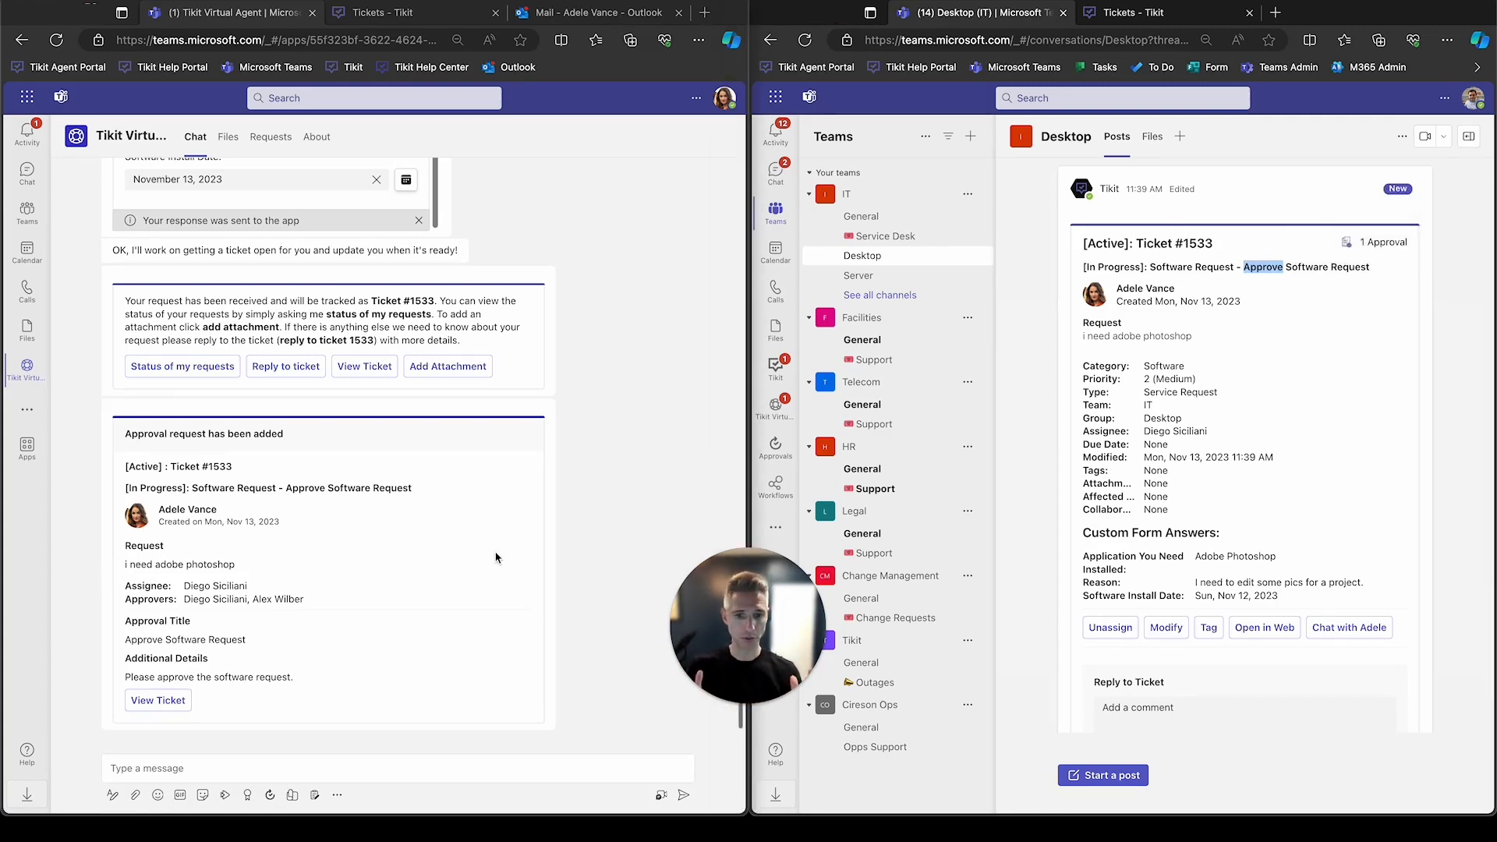
left_click(413, 574)
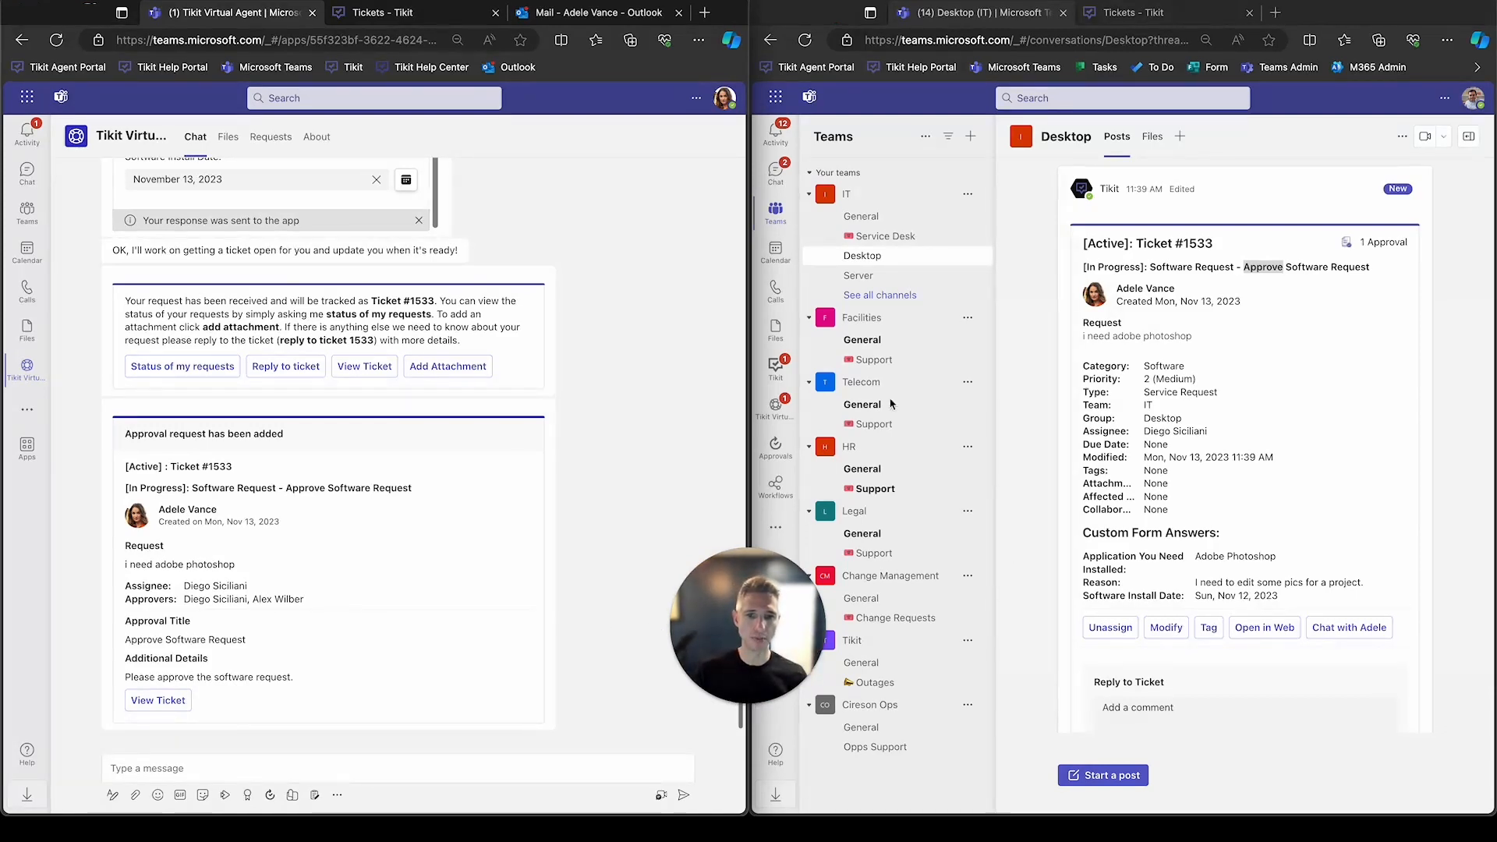
Approve the Adobe Photoshop software request from the agent's Tikit Virtual Agent chat
left_click(787, 416)
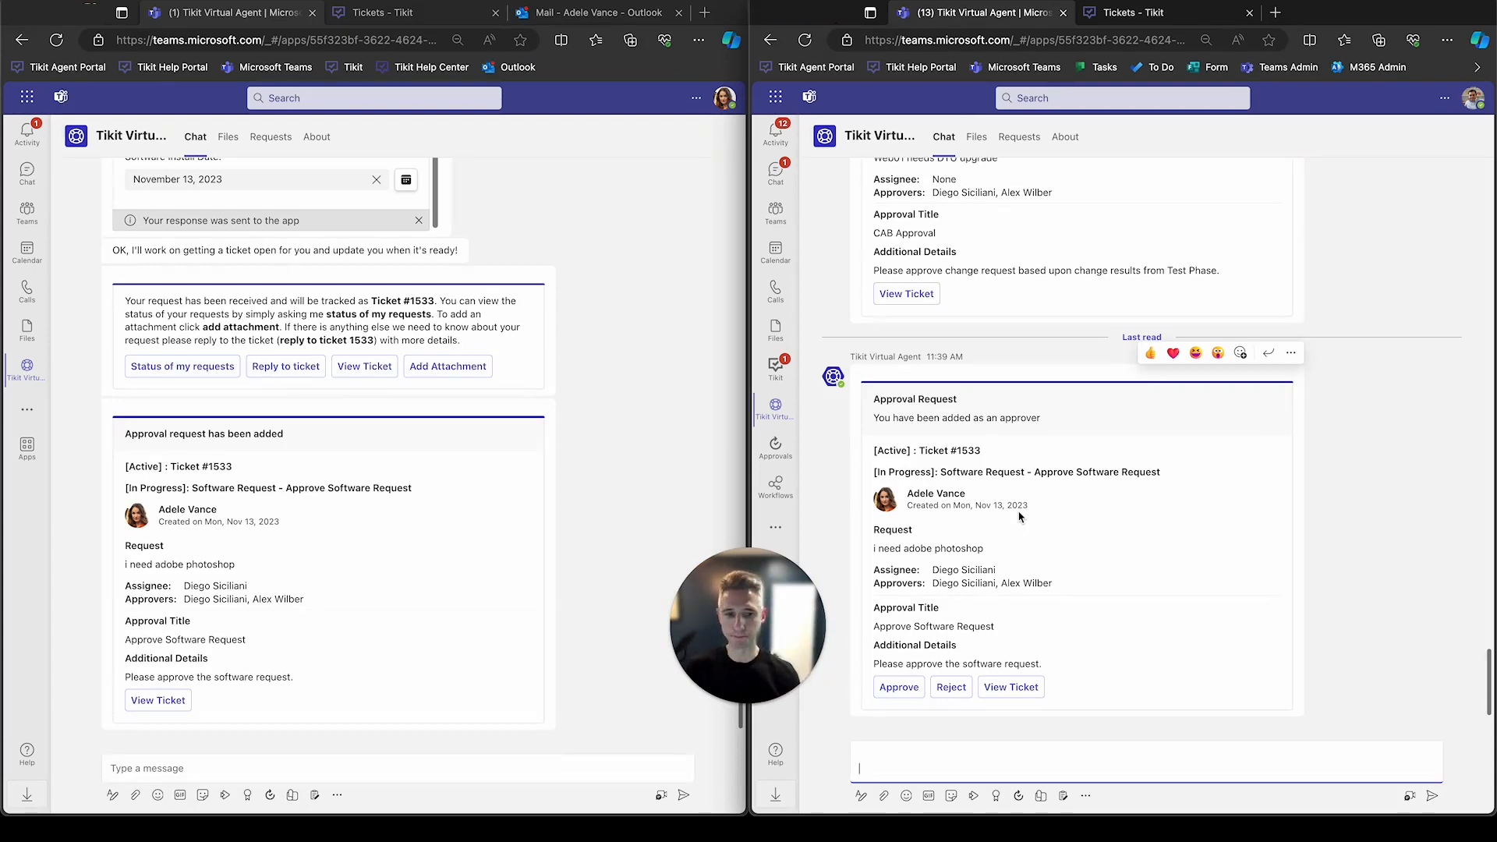
left_click(900, 688)
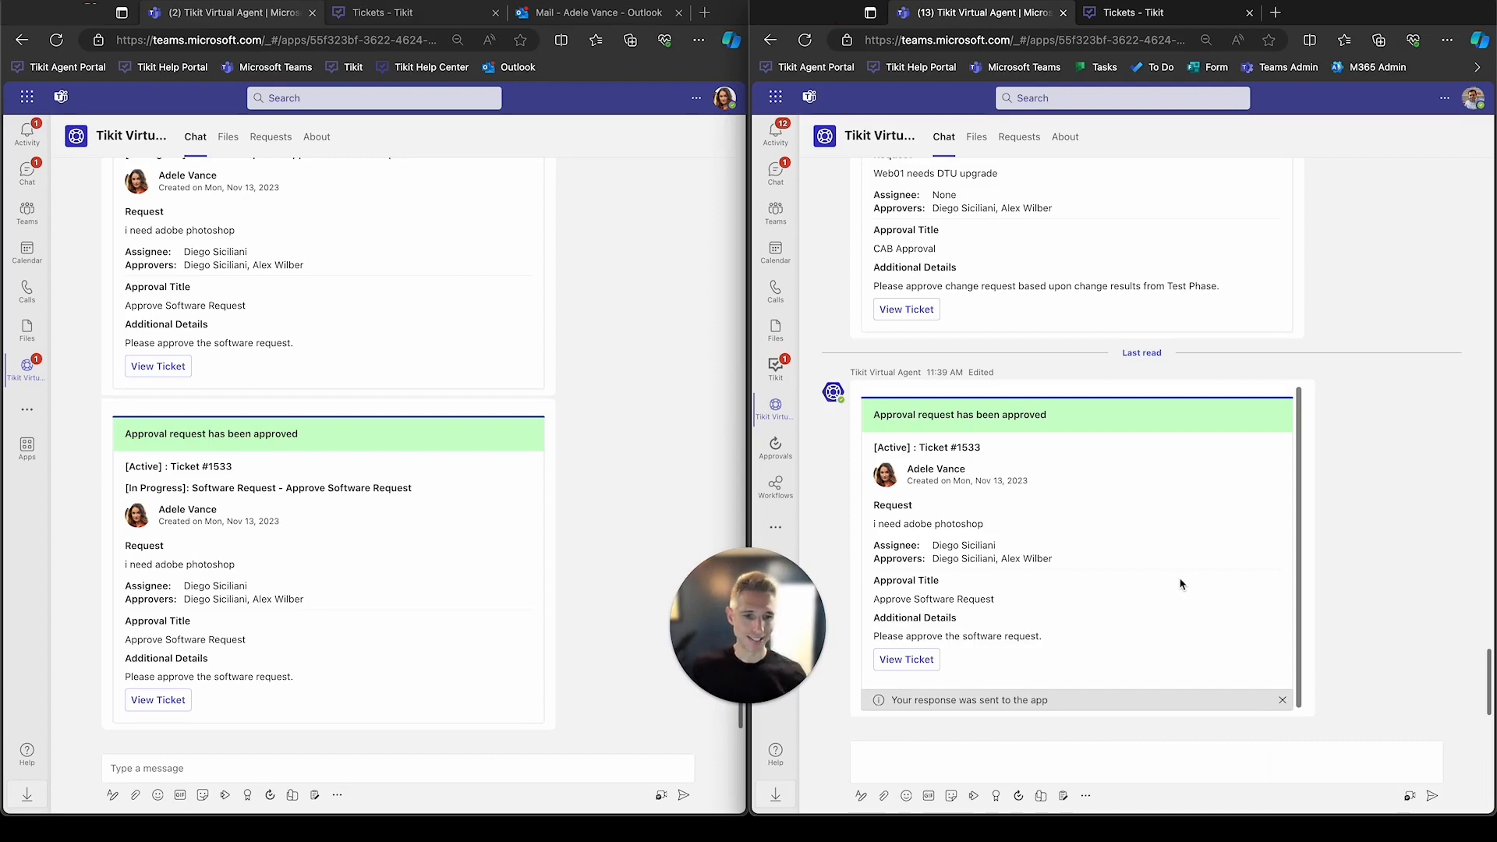
Examine the "Deploy Software to End User" task and its status options in the agent's Tikit bot chat
left_click(783, 372)
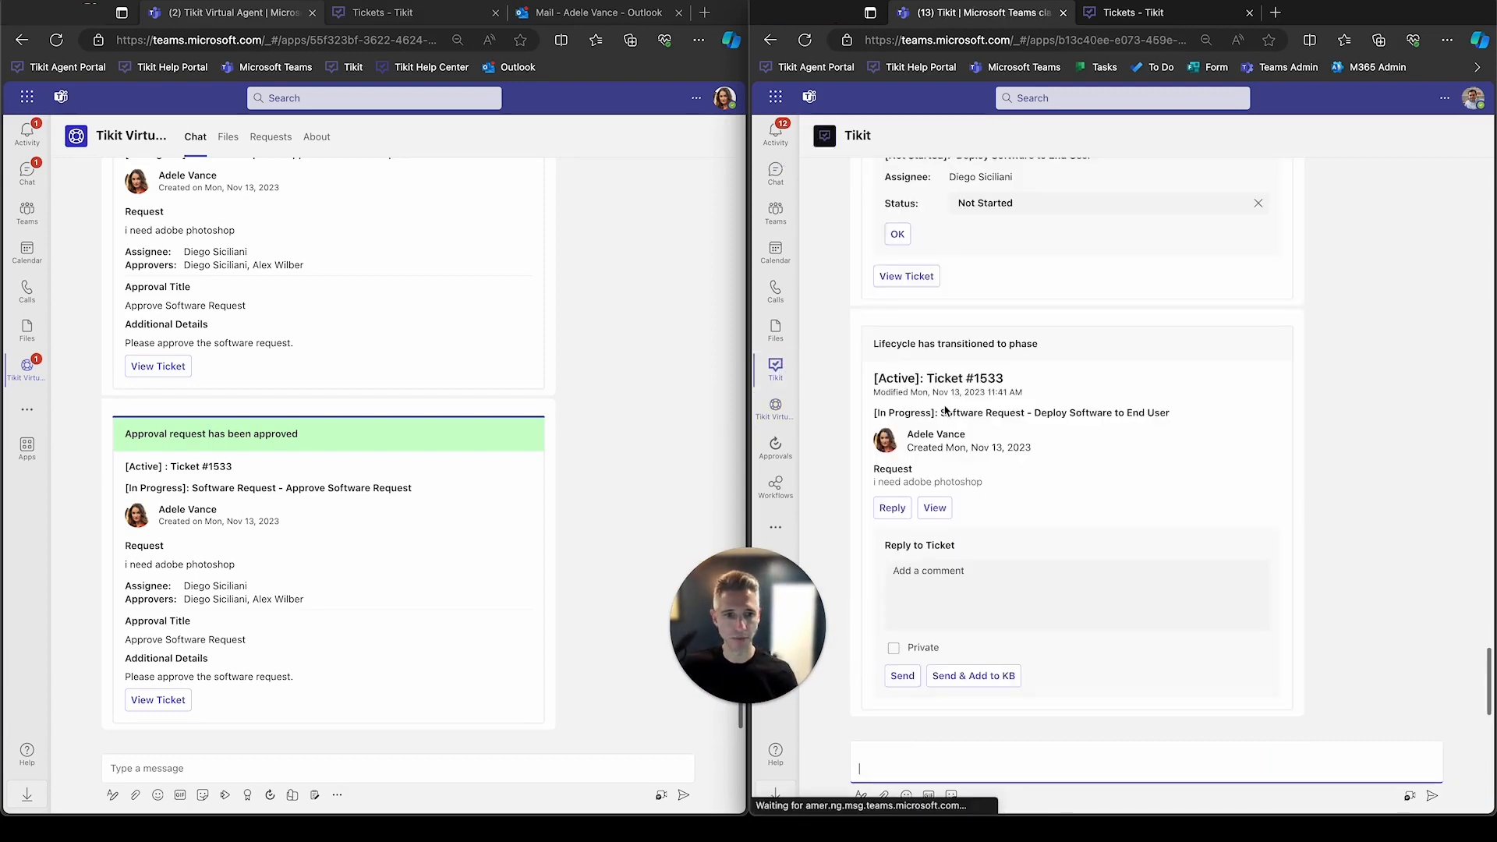
scroll(969, 424, "up", 3)
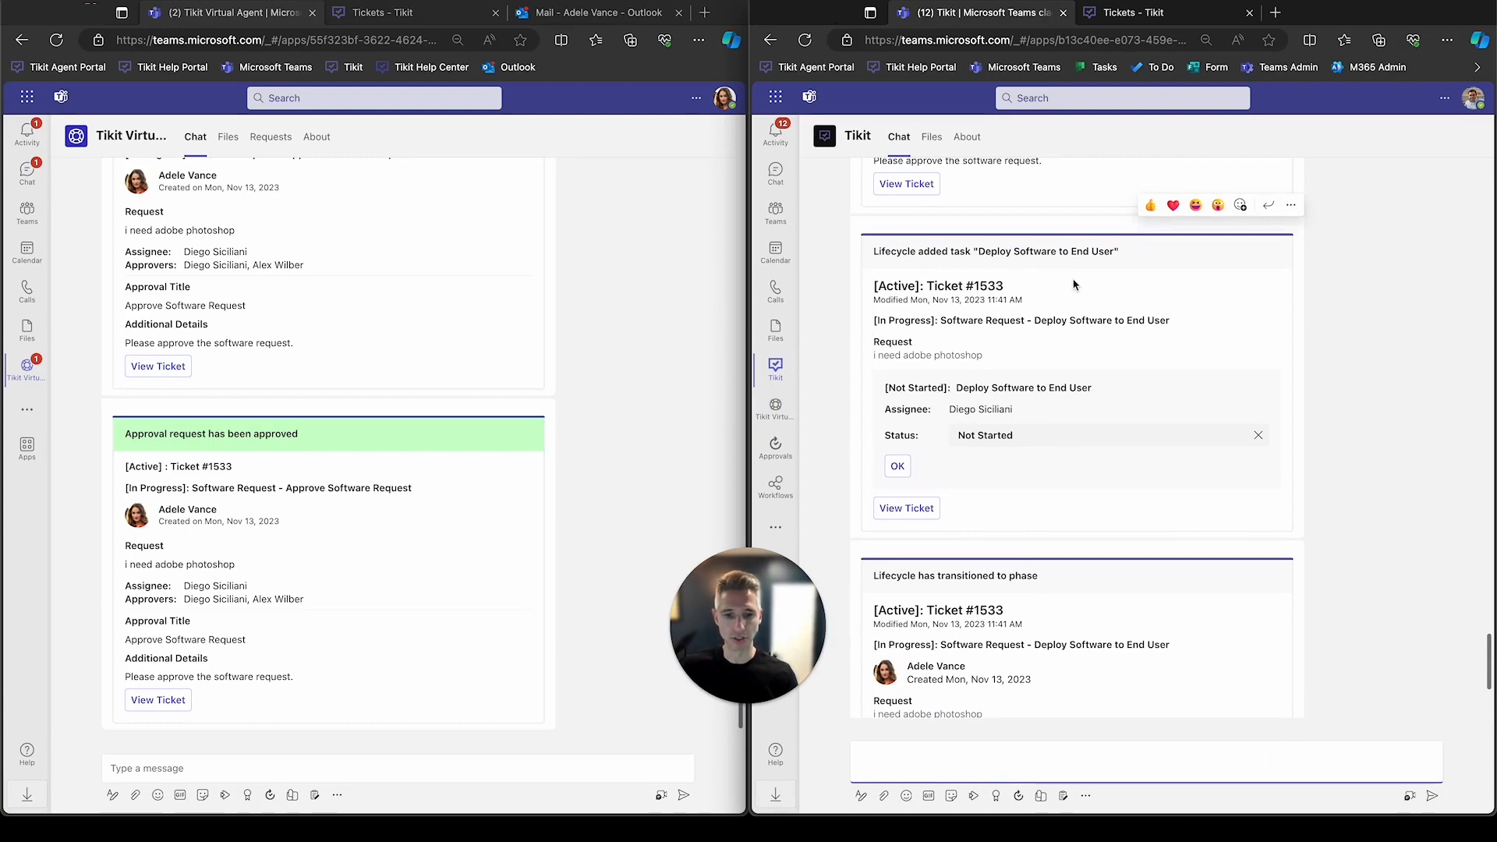
left_click(1099, 449)
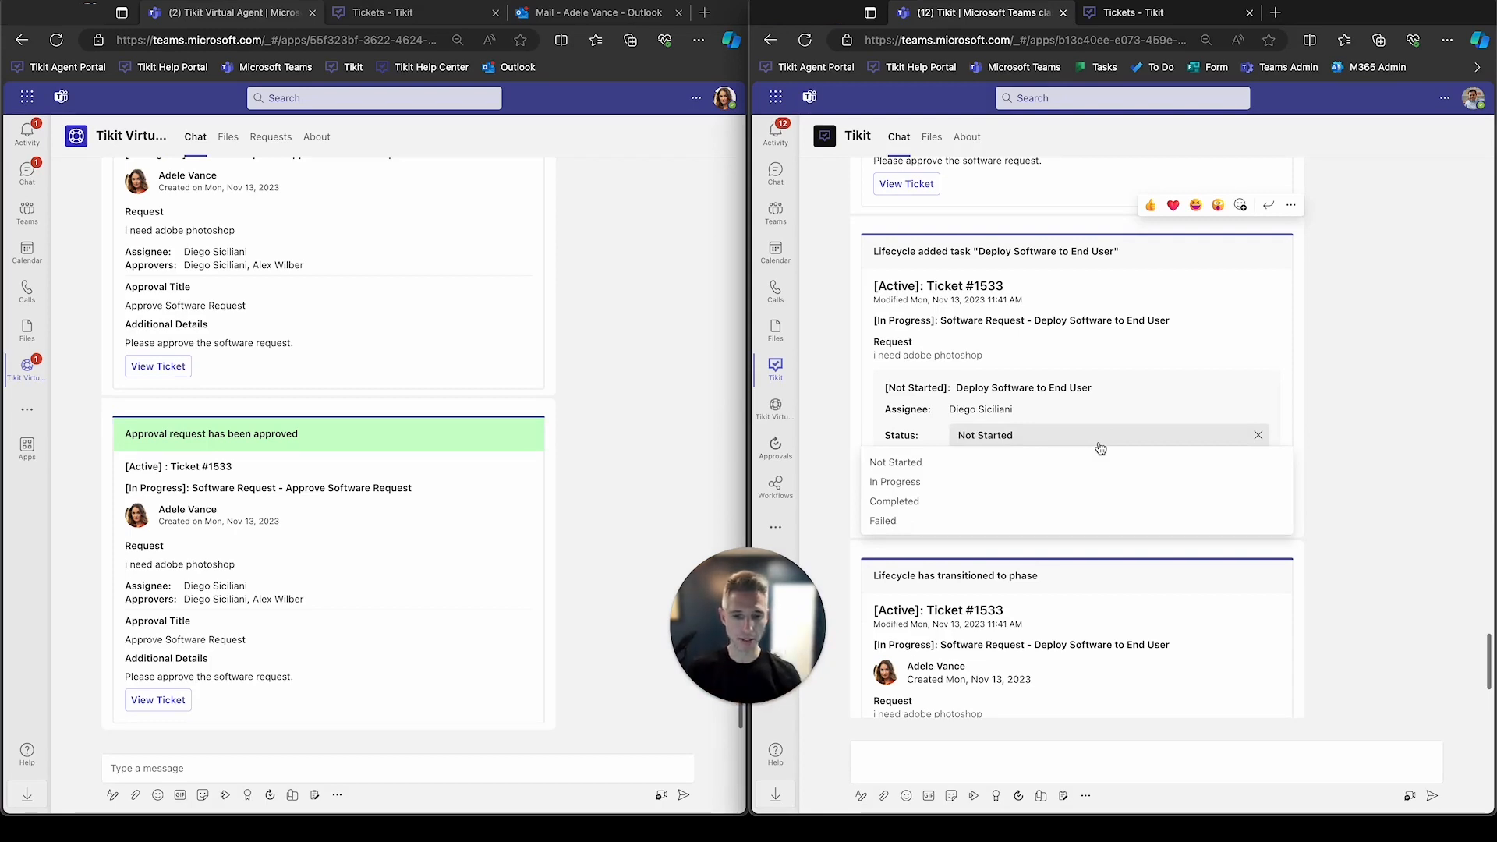
scroll(1100, 449, "down", 1)
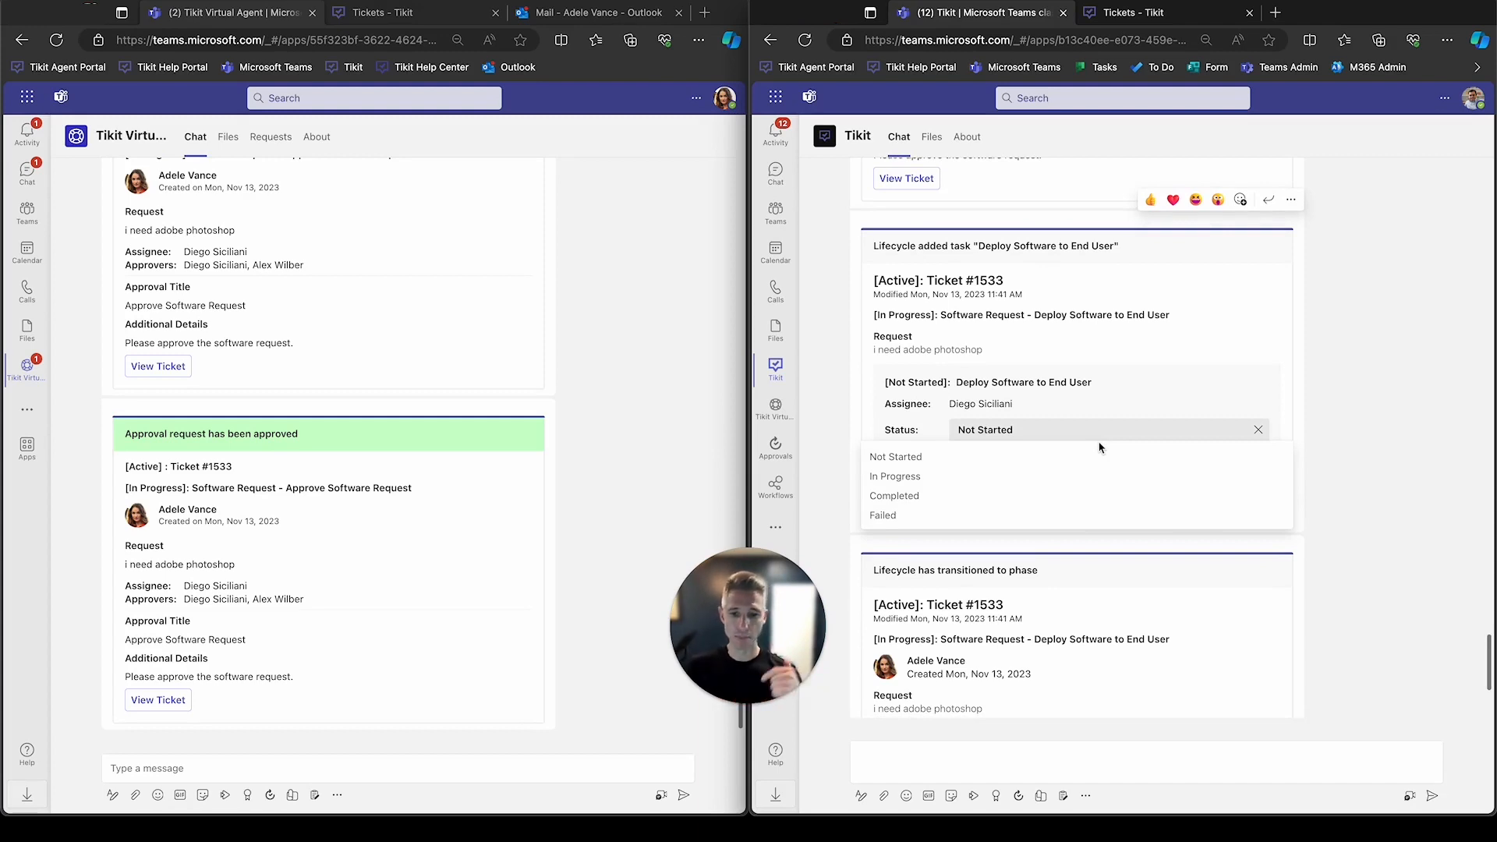
left_click(1437, 342)
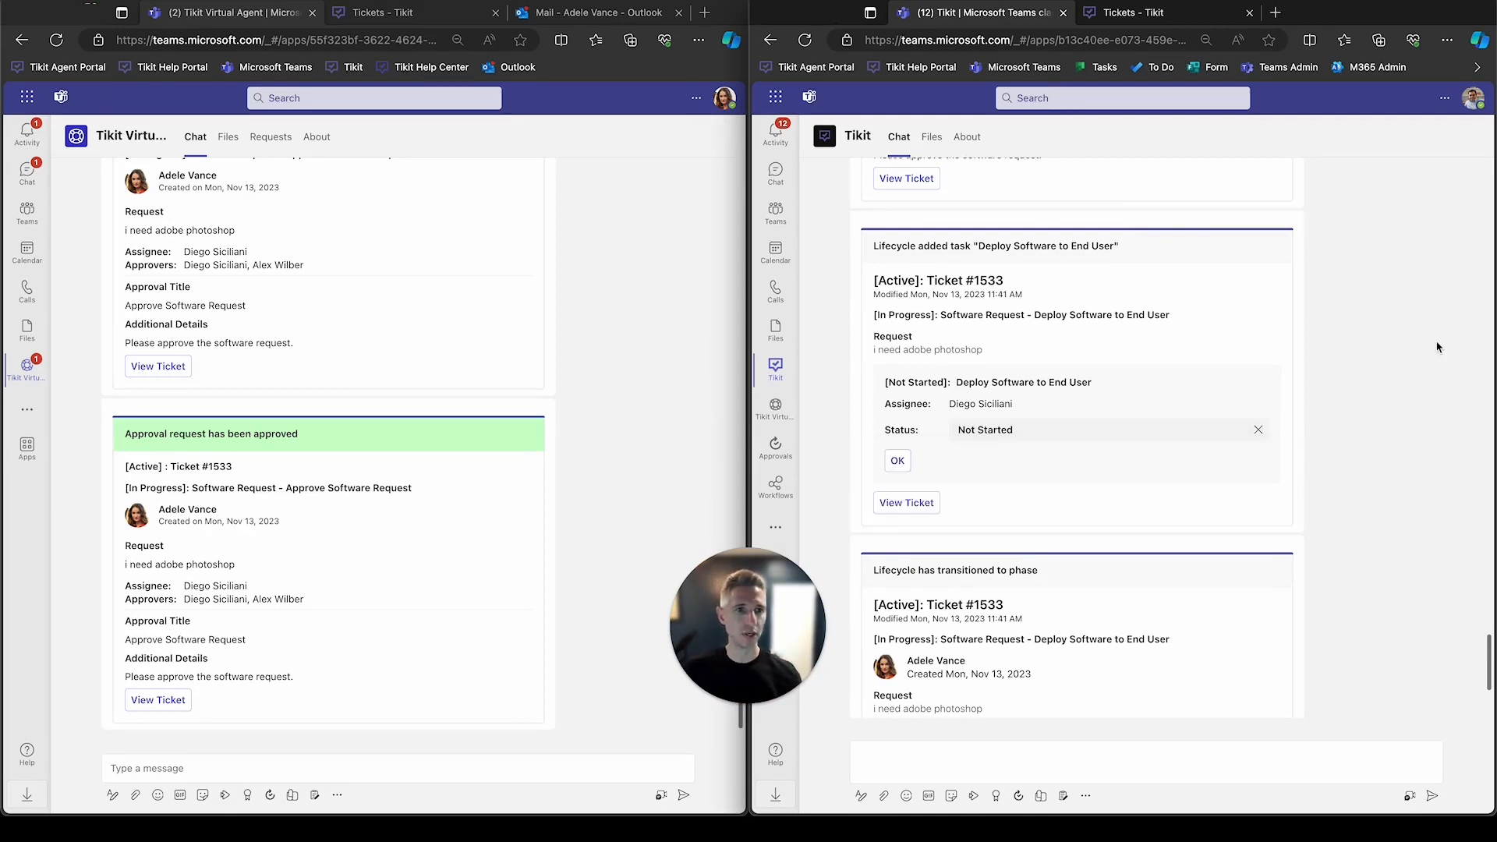
Switch to the Tikit web app in a maximized browser window, refresh the active tickets list and expand the navigation menu
left_click(1161, 26)
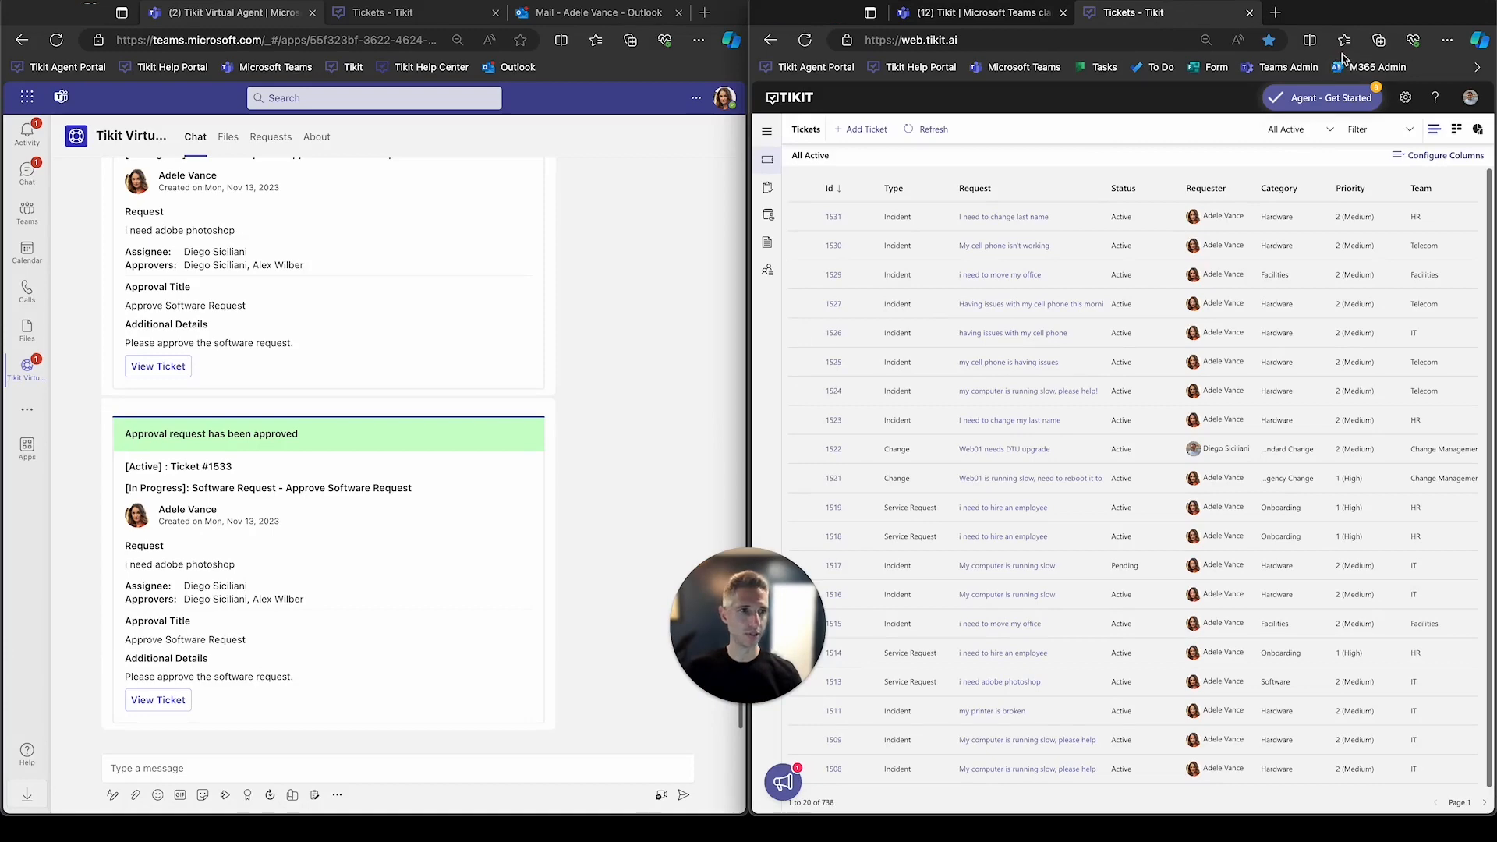
double_click(1352, 20)
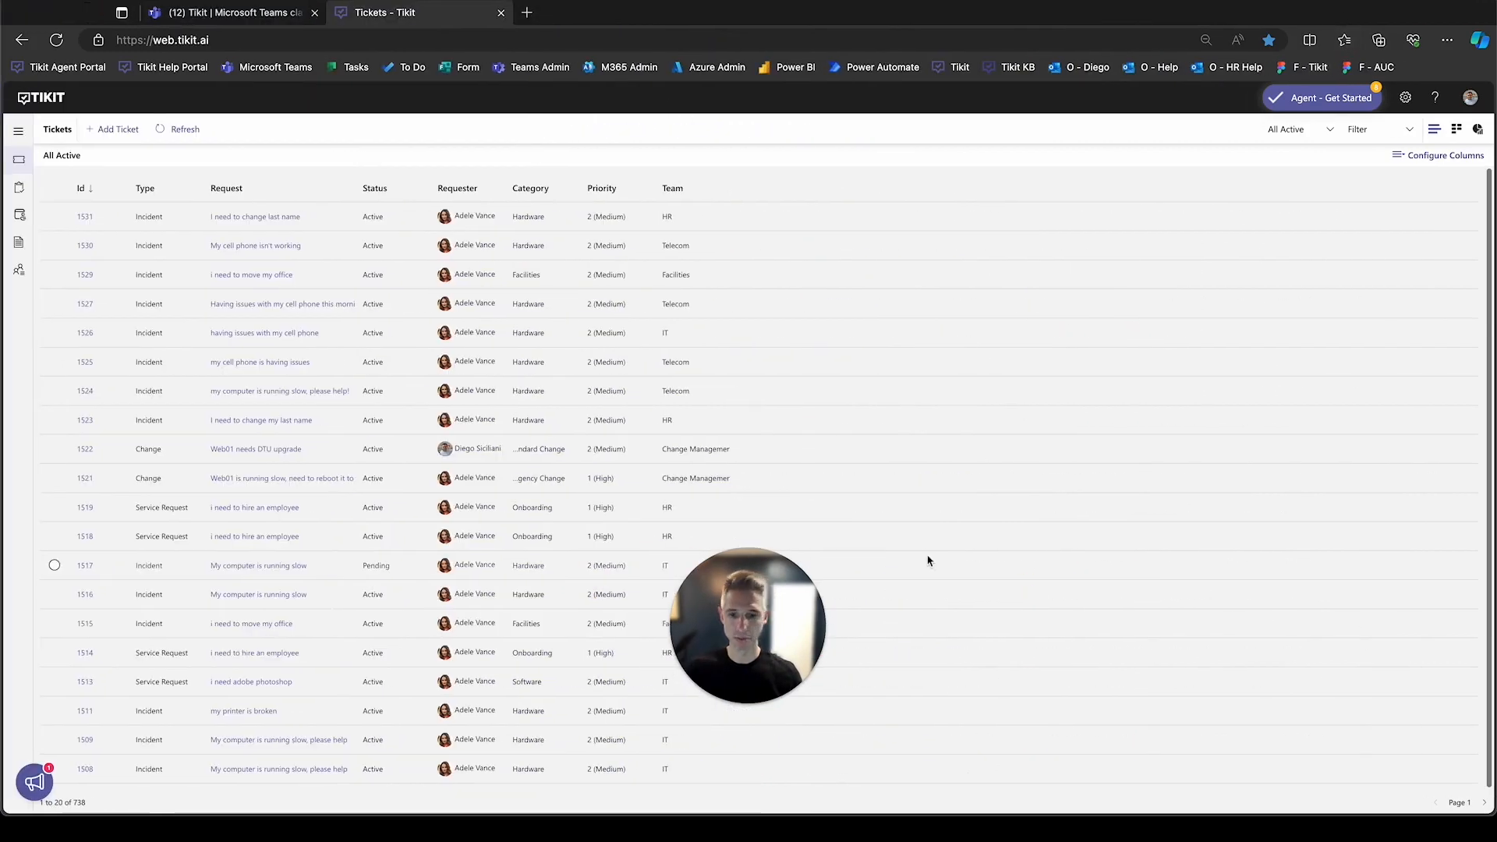
left_click_drag(779, 608, 159, 668)
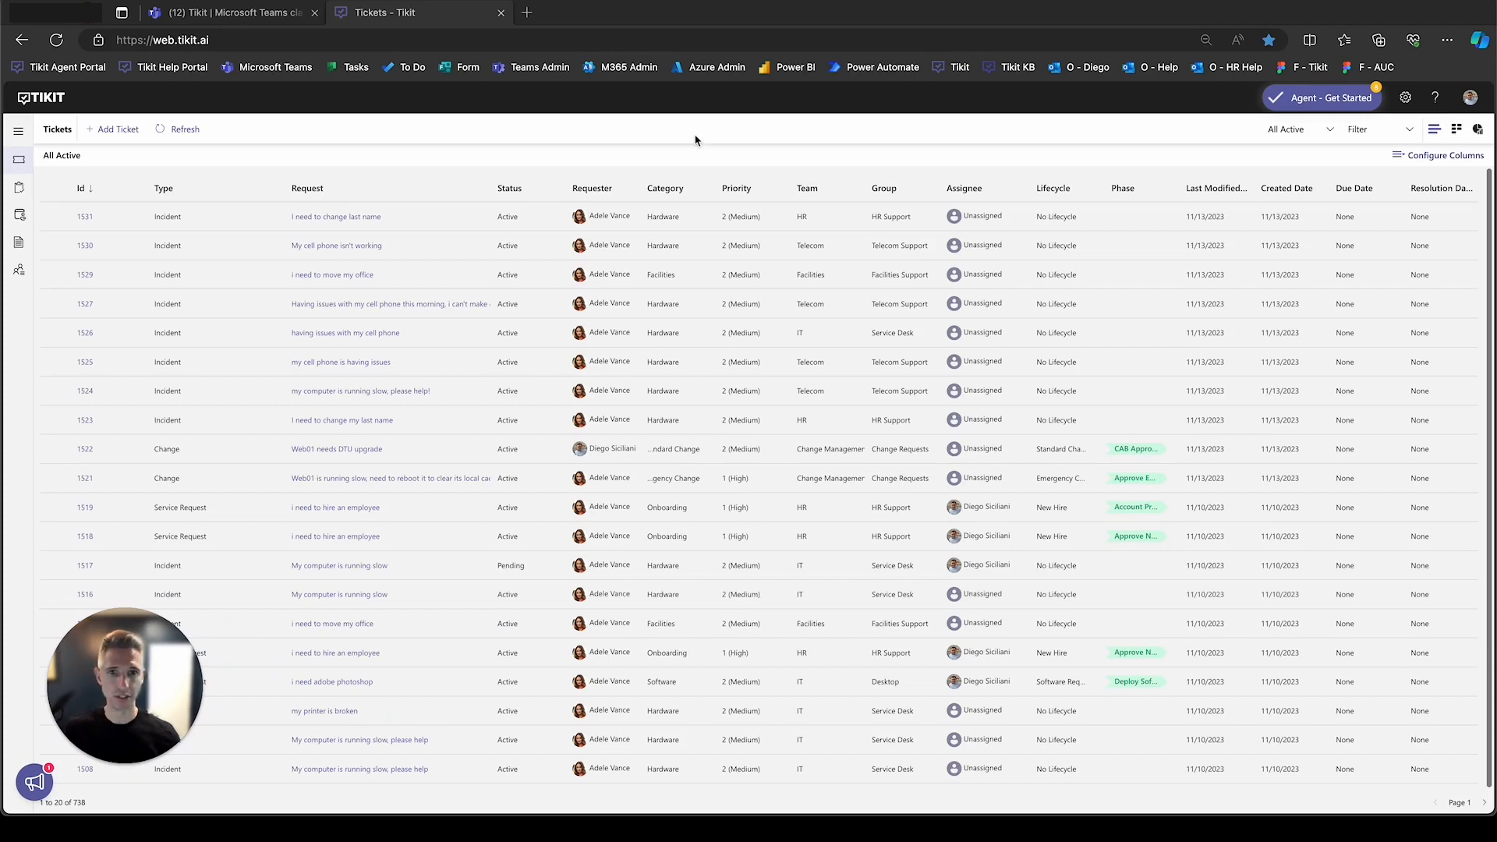
left_click(176, 139)
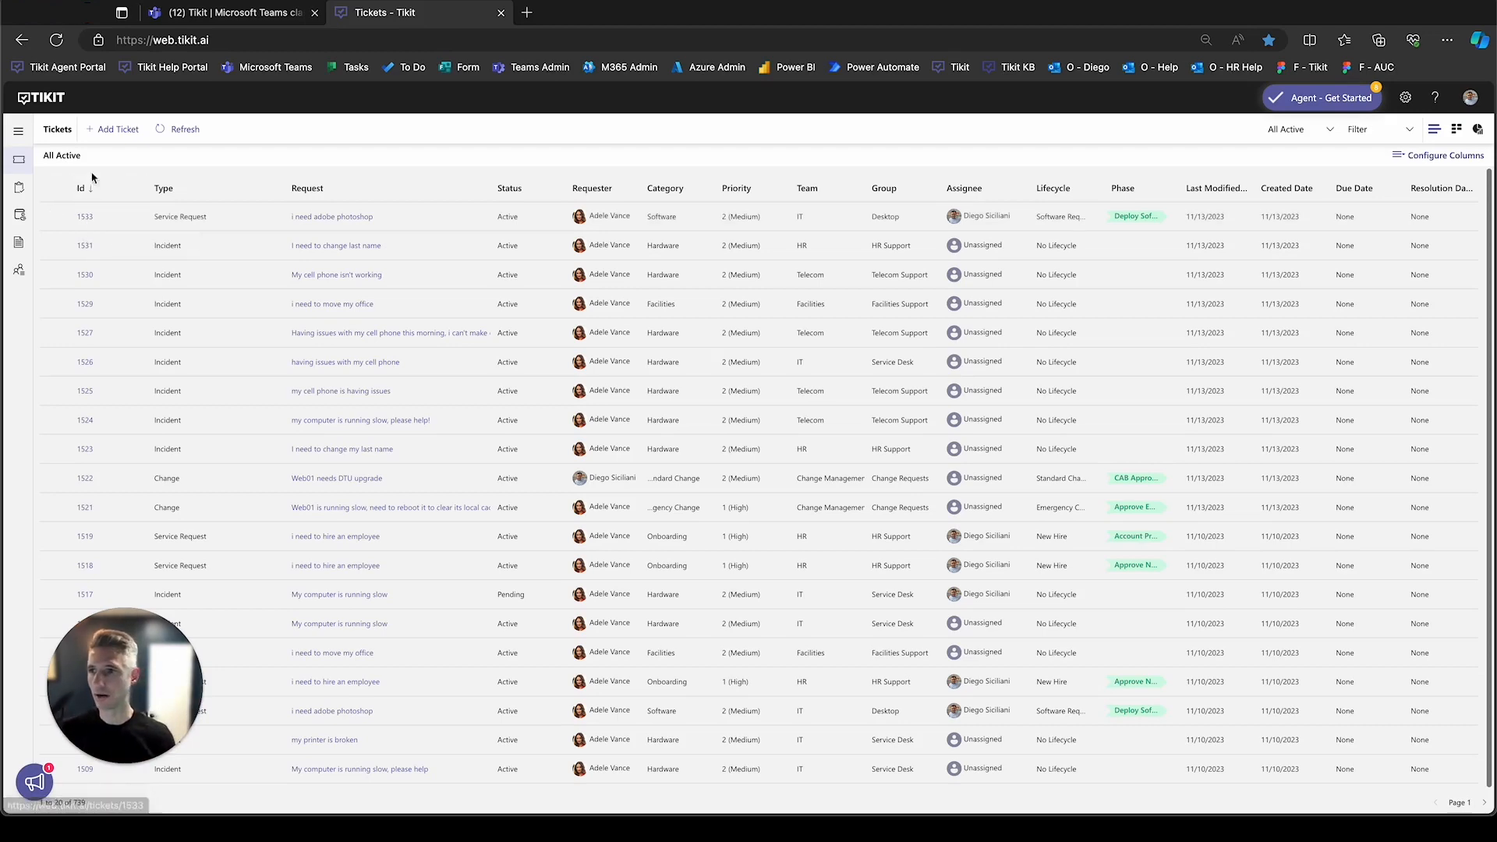
left_click(20, 132)
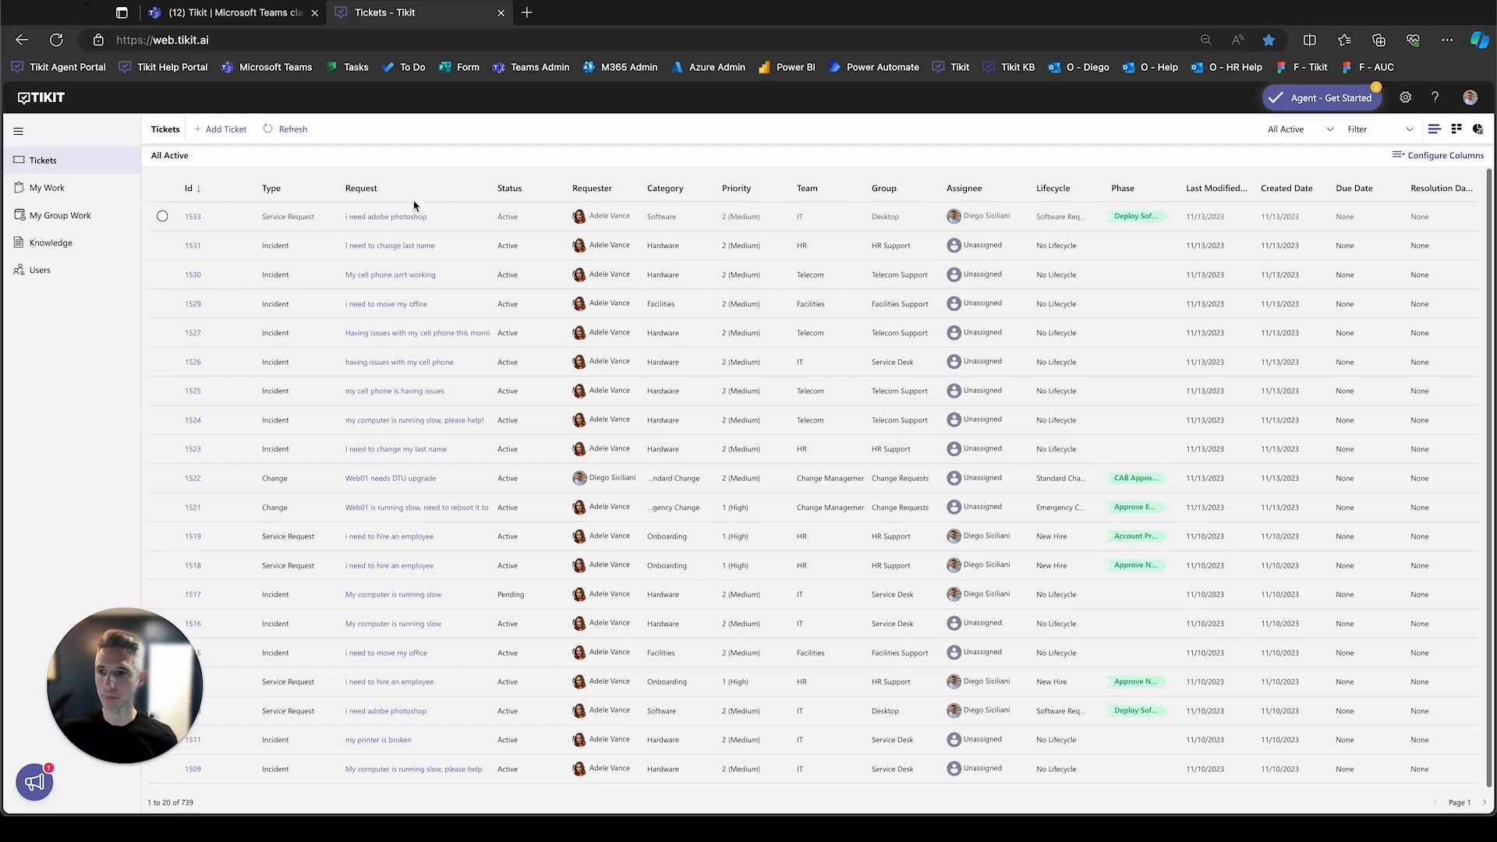
Open the newest "i need adobe photoshop" ticket and view its Software Request lifecycle and custom form answers
left_click(190, 217)
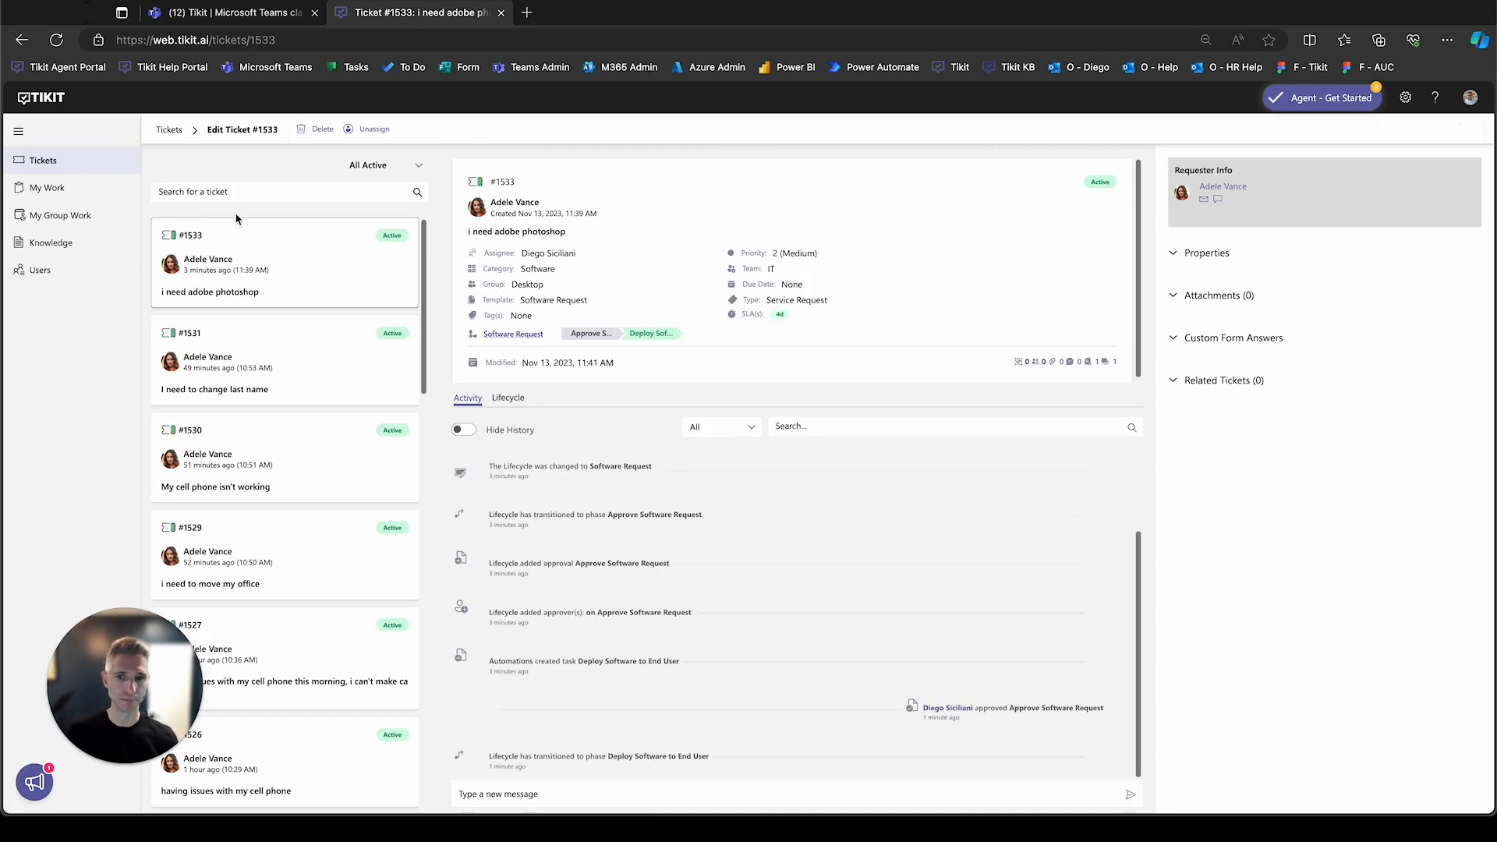
left_click(513, 335)
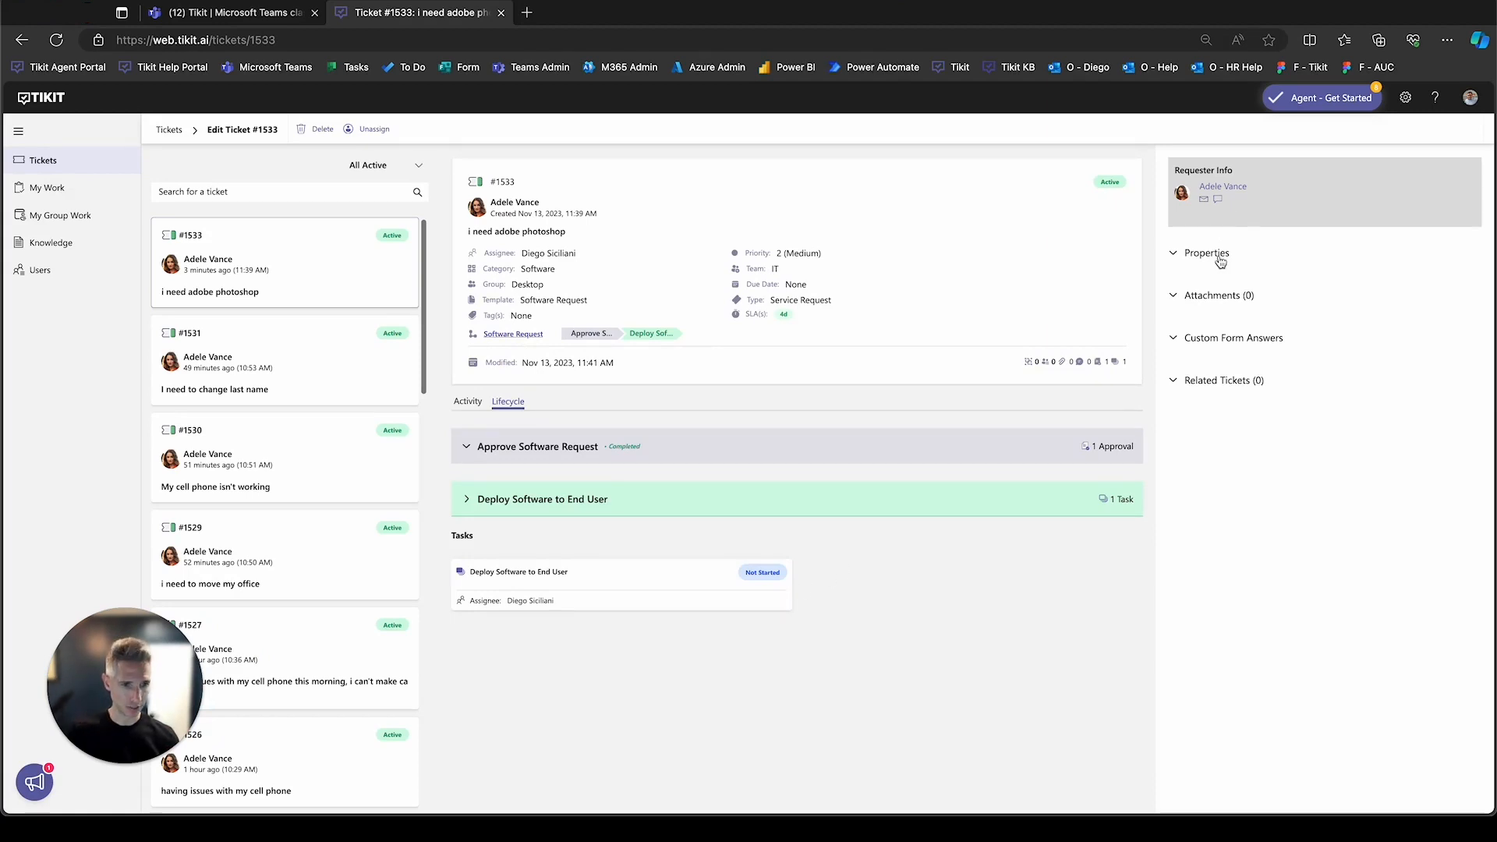
left_click(1248, 337)
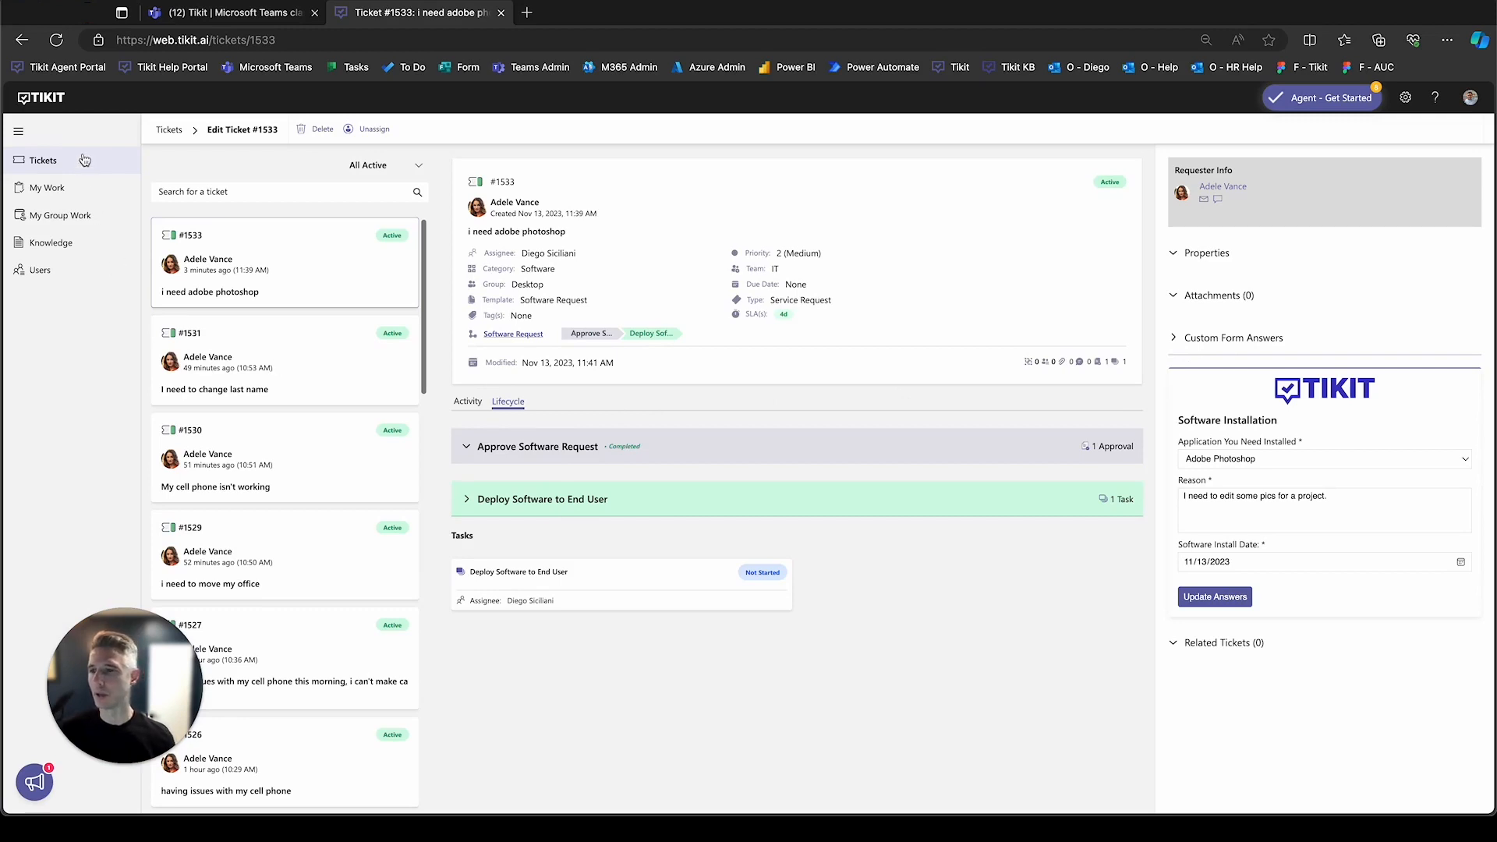
Open the newest "Deploy Software to End User" task from the My Work tasks and expand the ticket's custom form answers
left_click(86, 193)
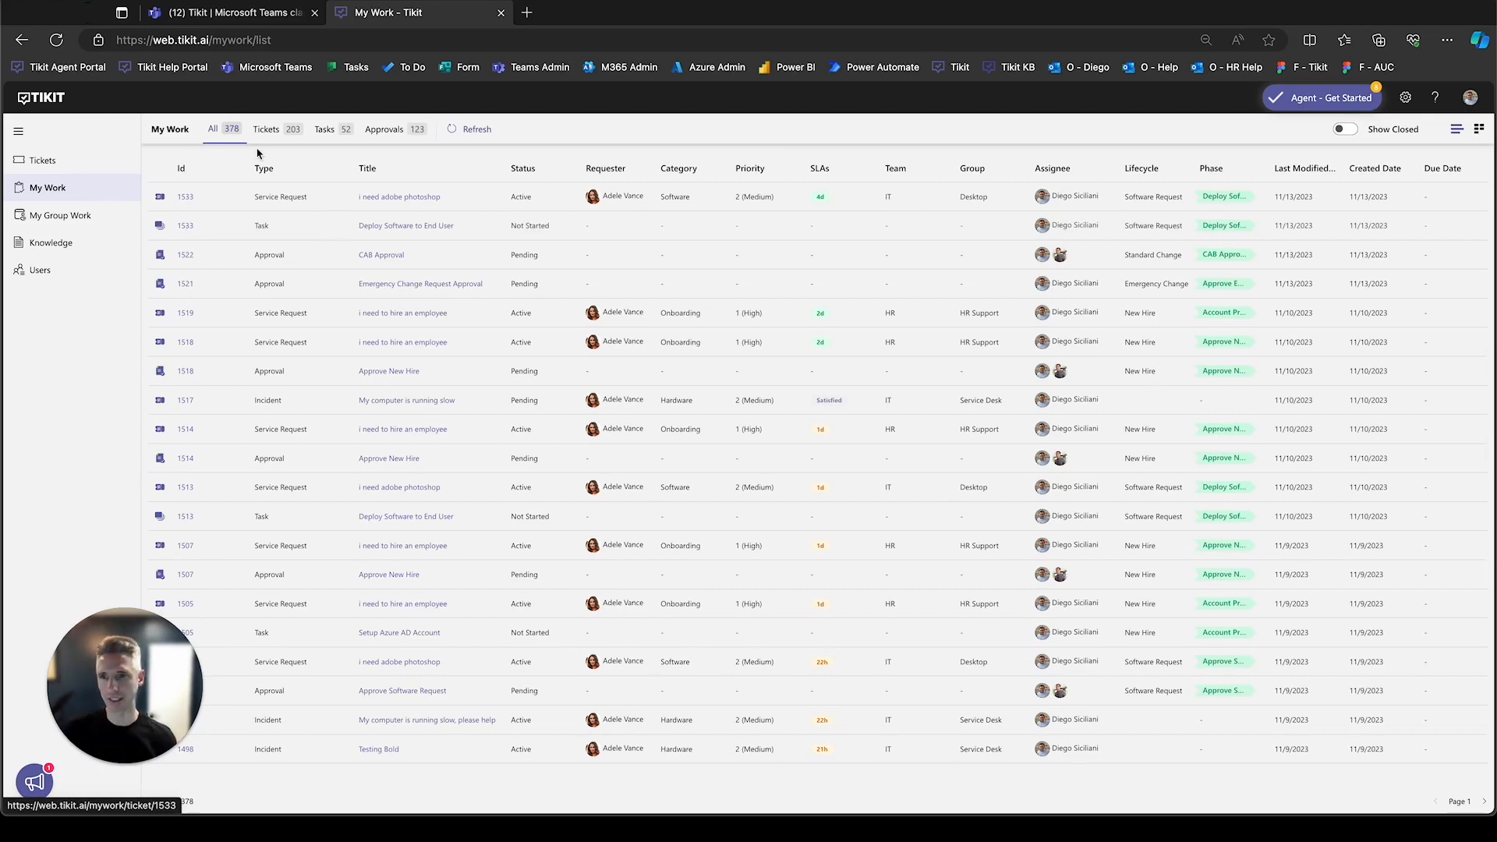
left_click(279, 130)
left_click(325, 133)
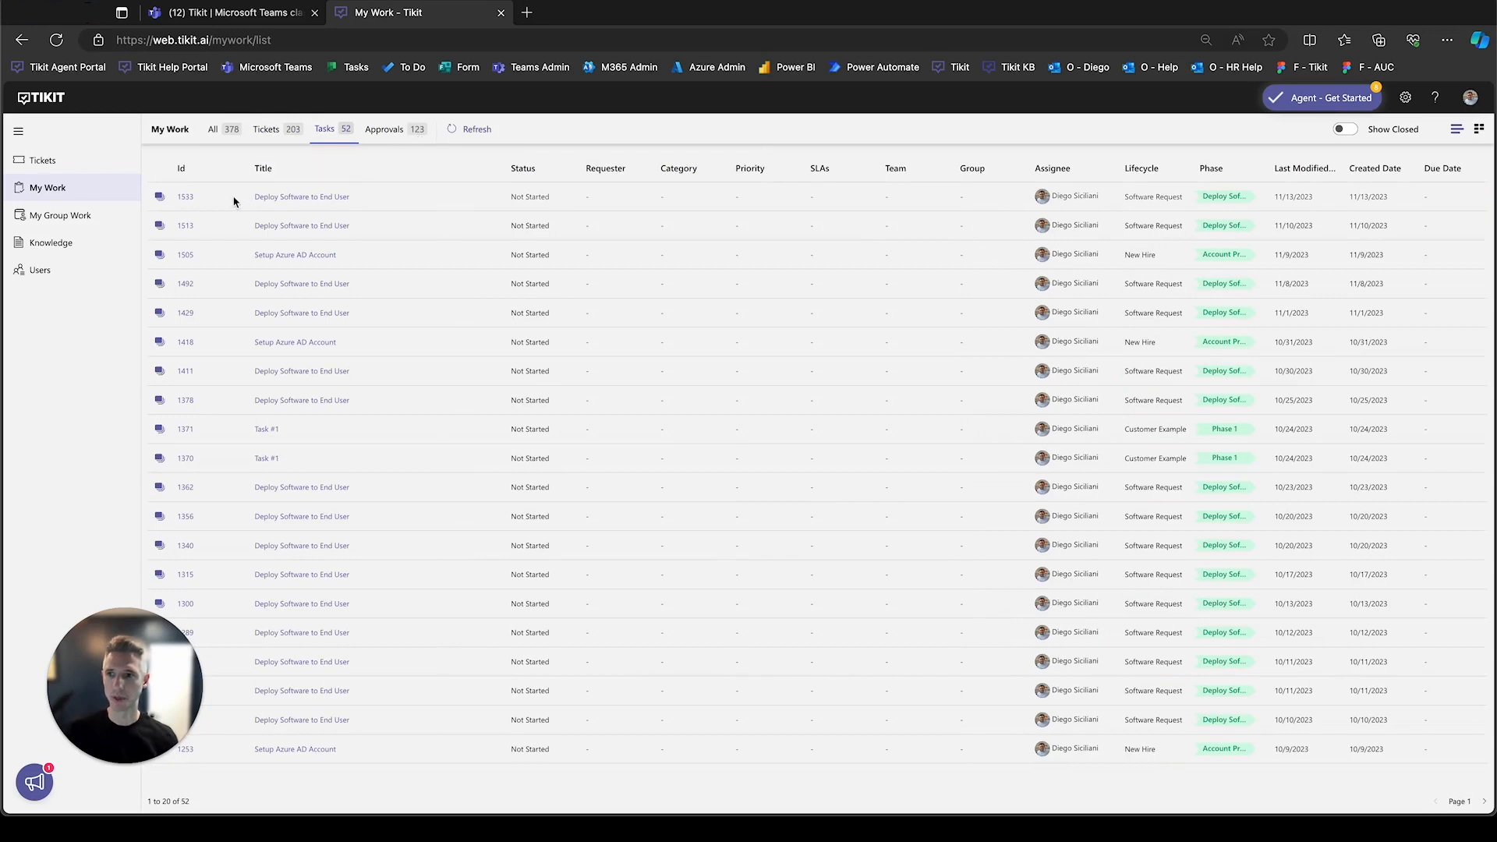
left_click(181, 199)
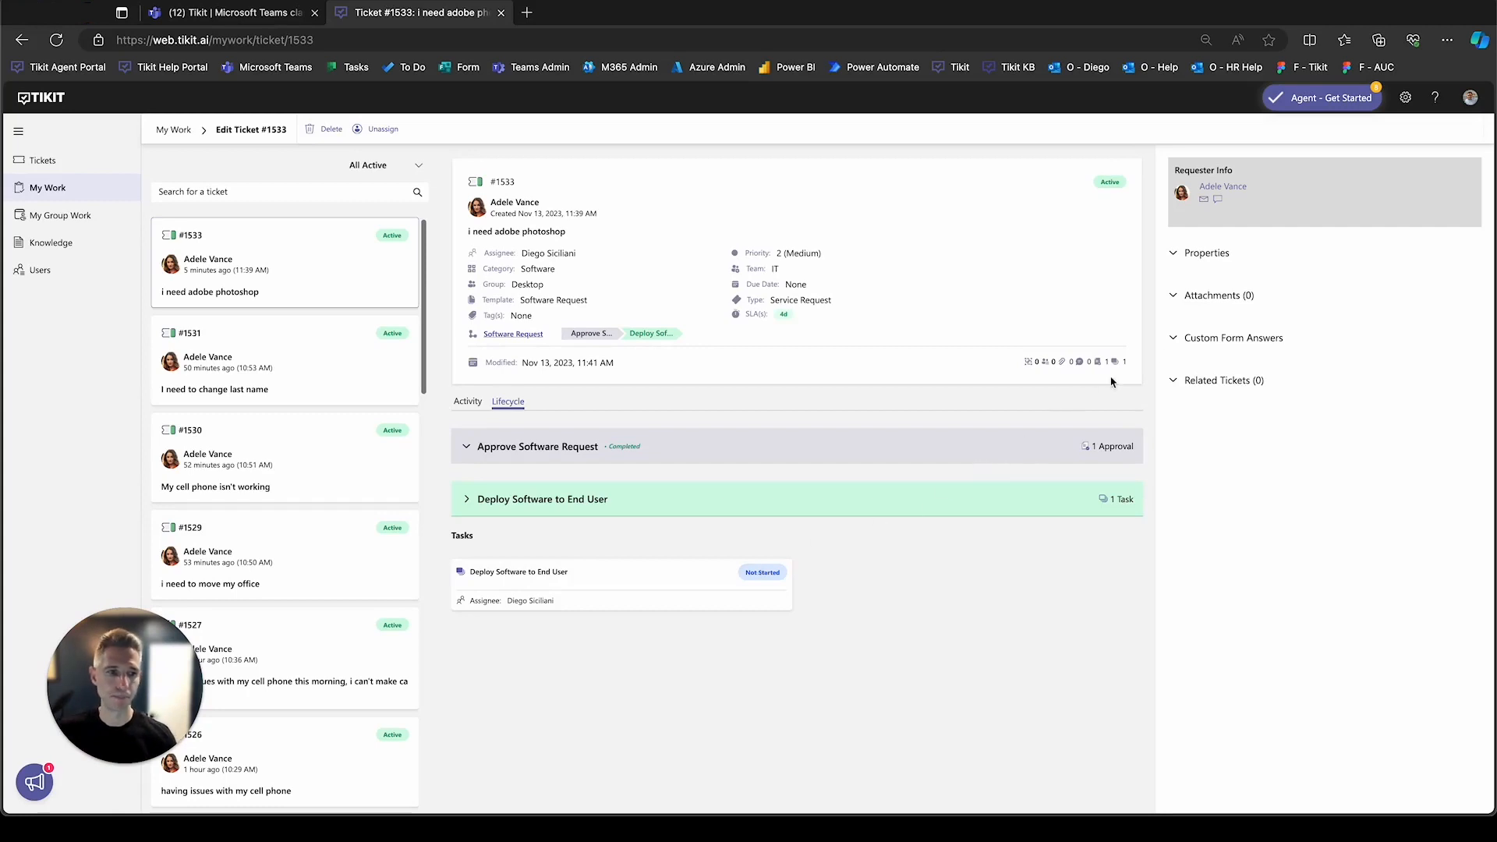
left_click(1175, 338)
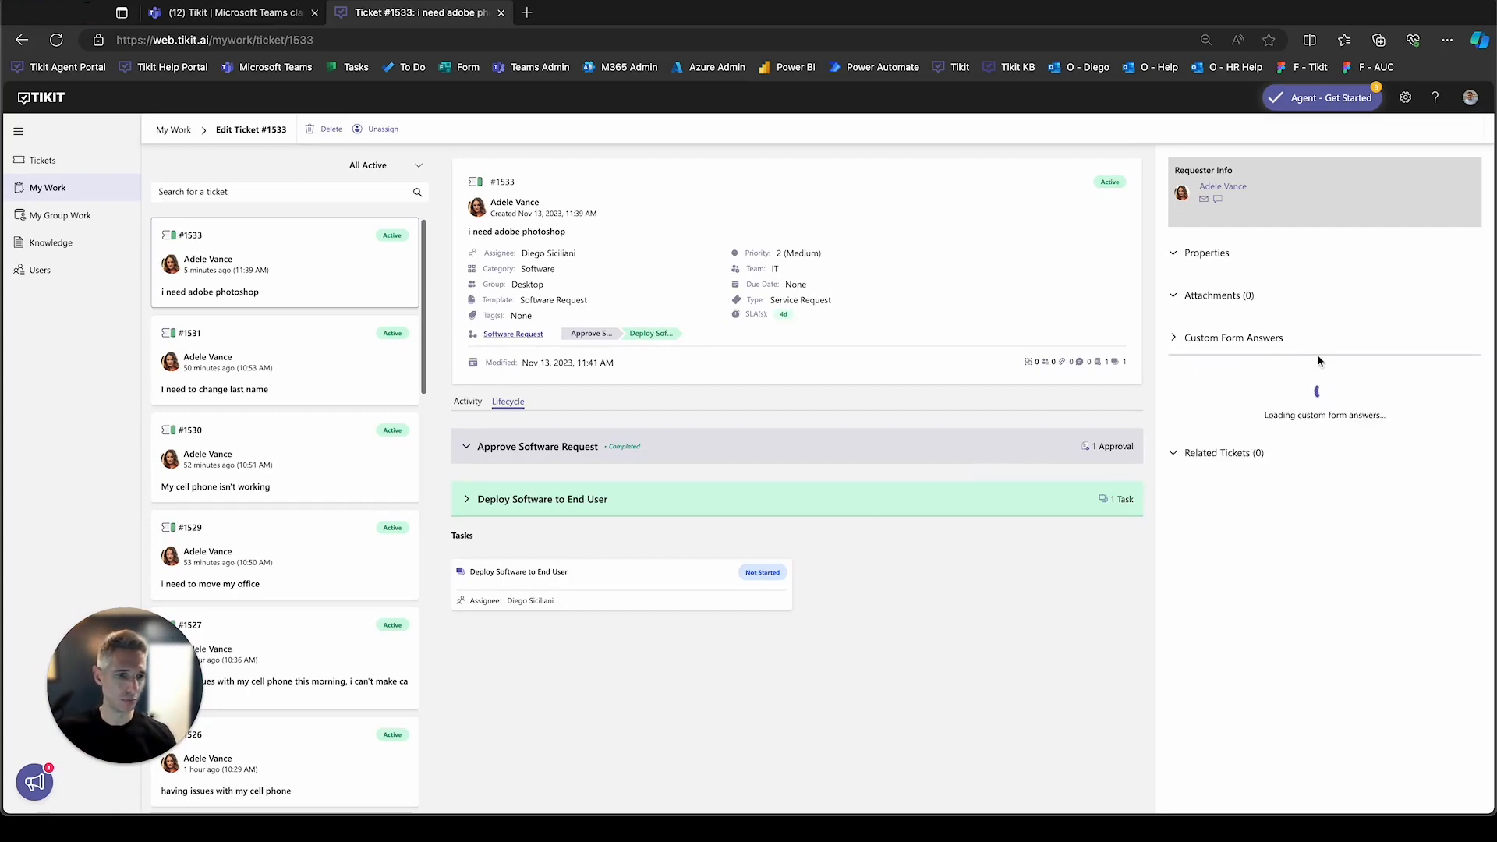
Set the "Deploy Software to End User" task's status to Completed and save the update
left_click(740, 583)
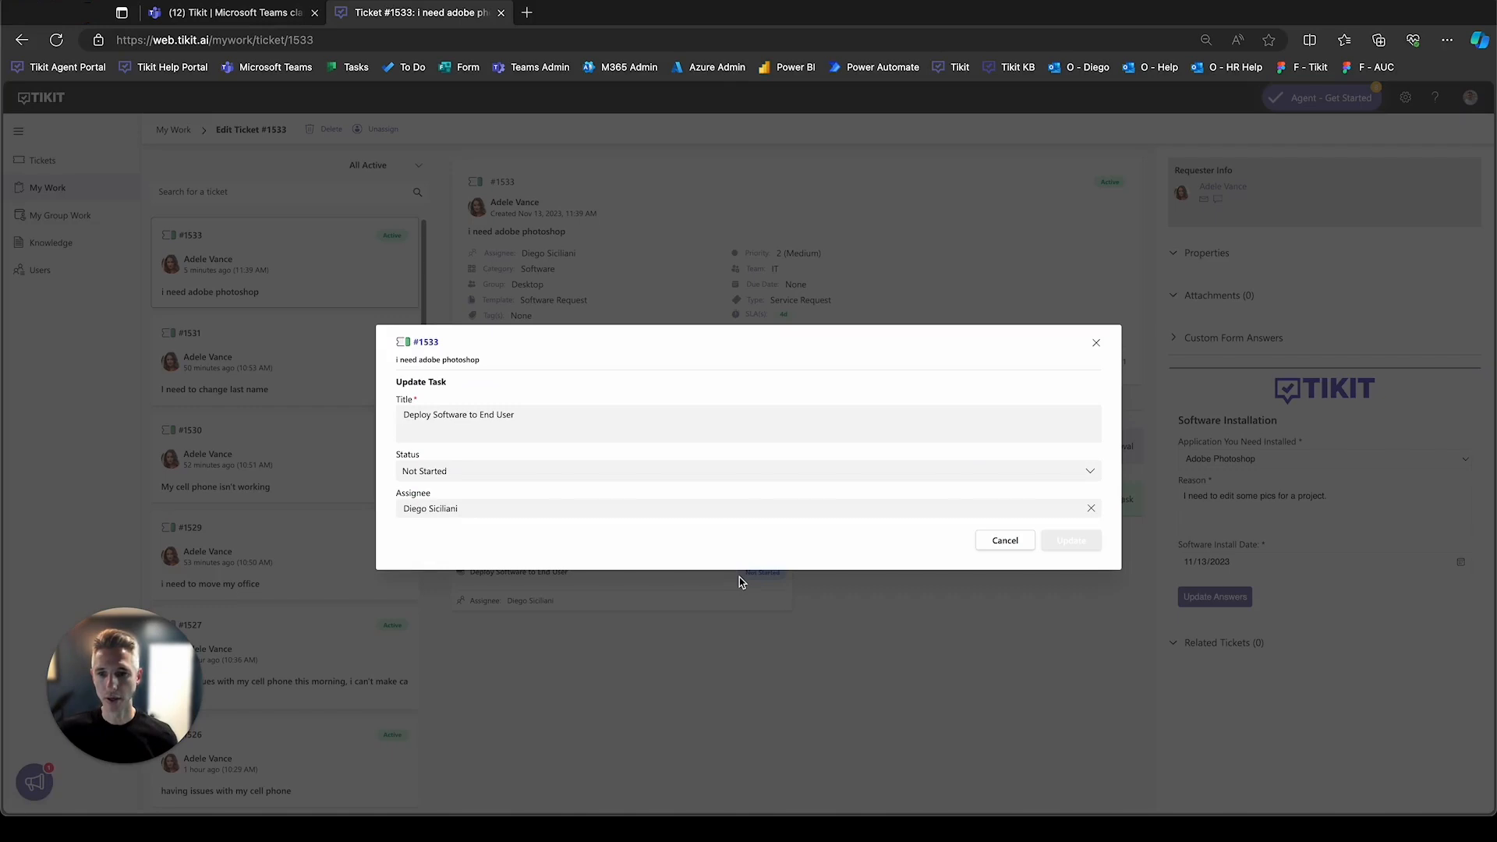
left_click(778, 473)
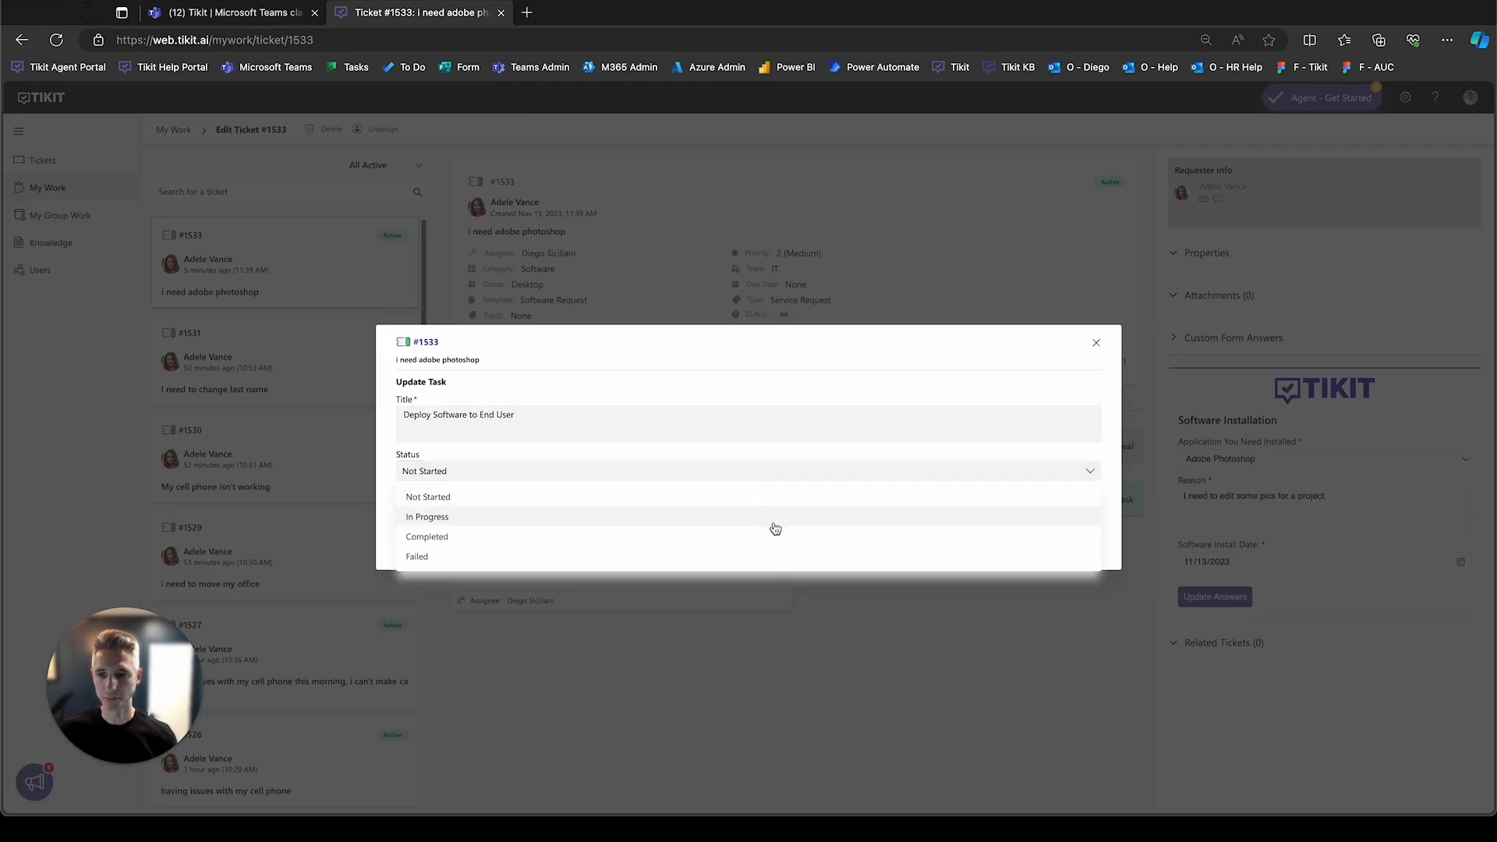
left_click(773, 536)
left_click(1084, 542)
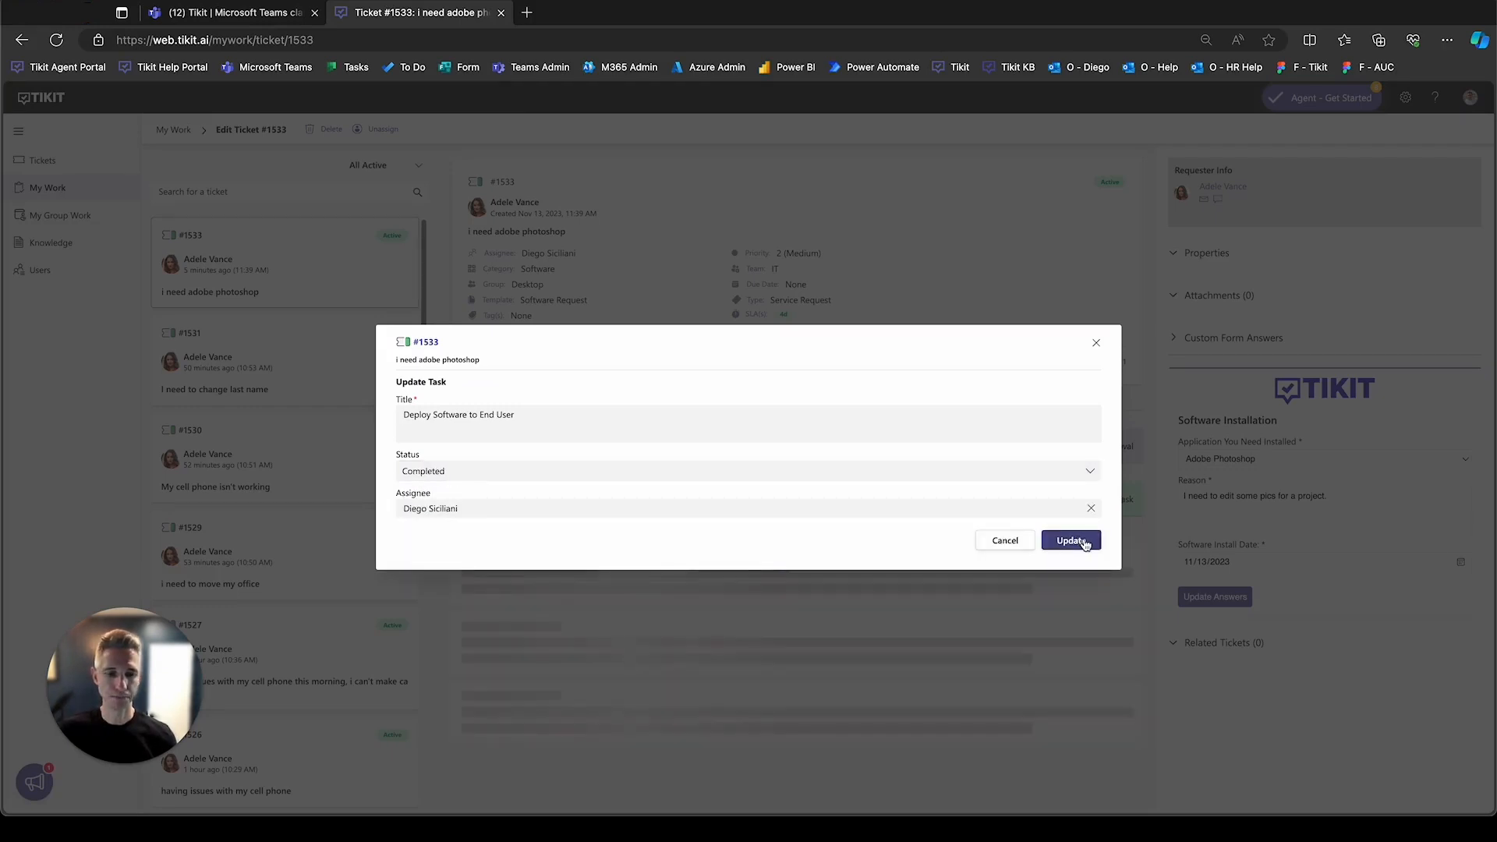